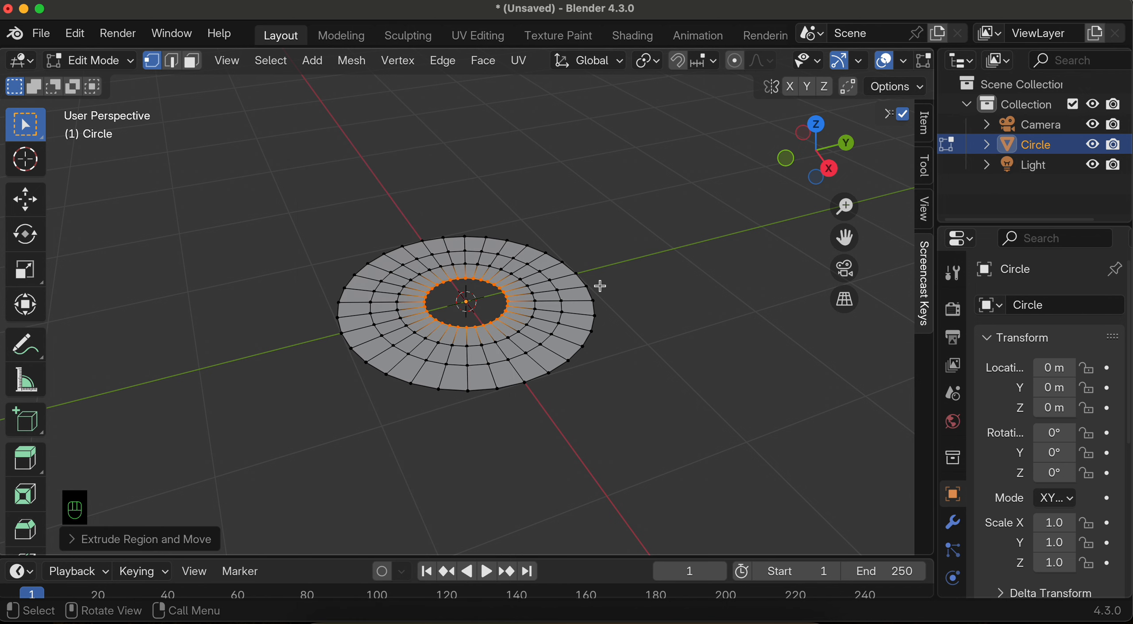
# Grid-fill the hole at the disc's centre and subdivide the entire mesh twice.
pyautogui.press('super+f')
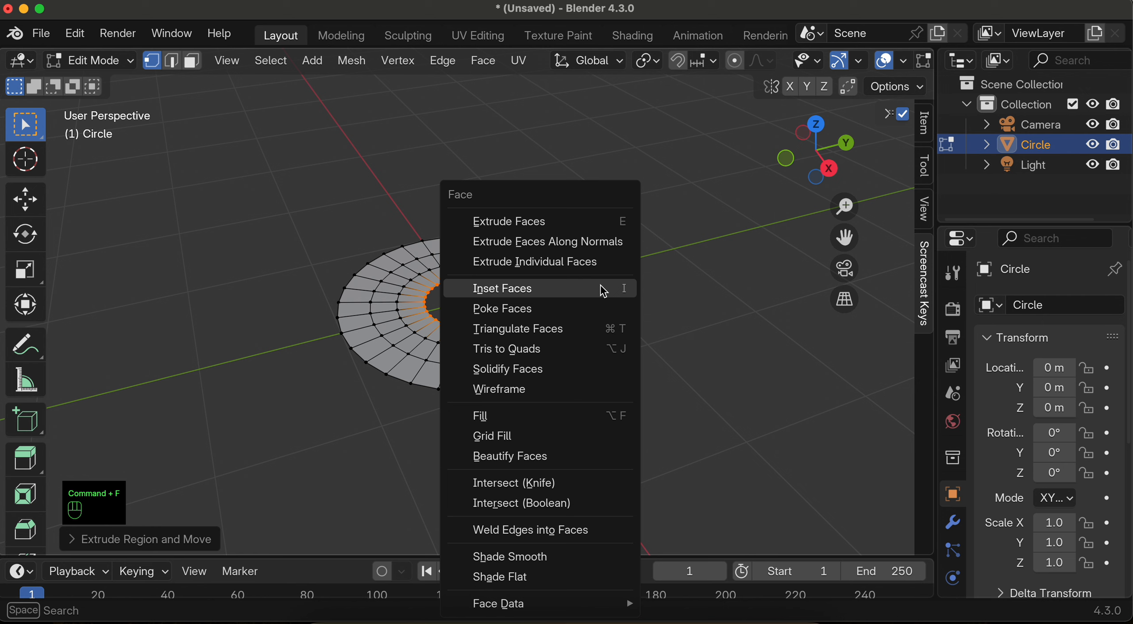
pyautogui.click(505, 436)
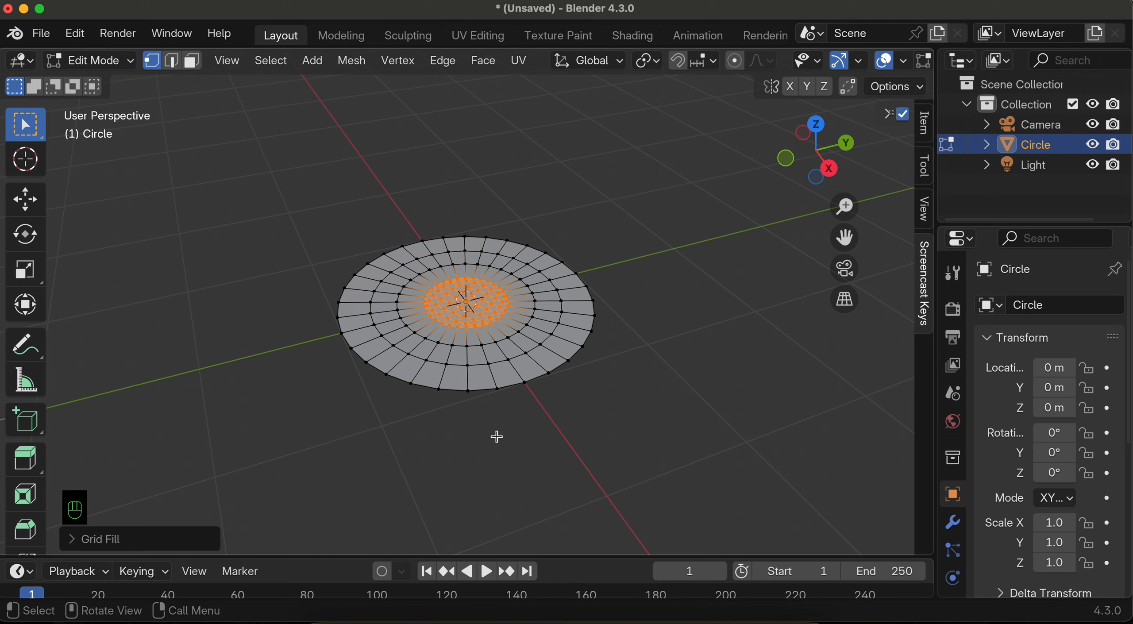
pyautogui.press('a')
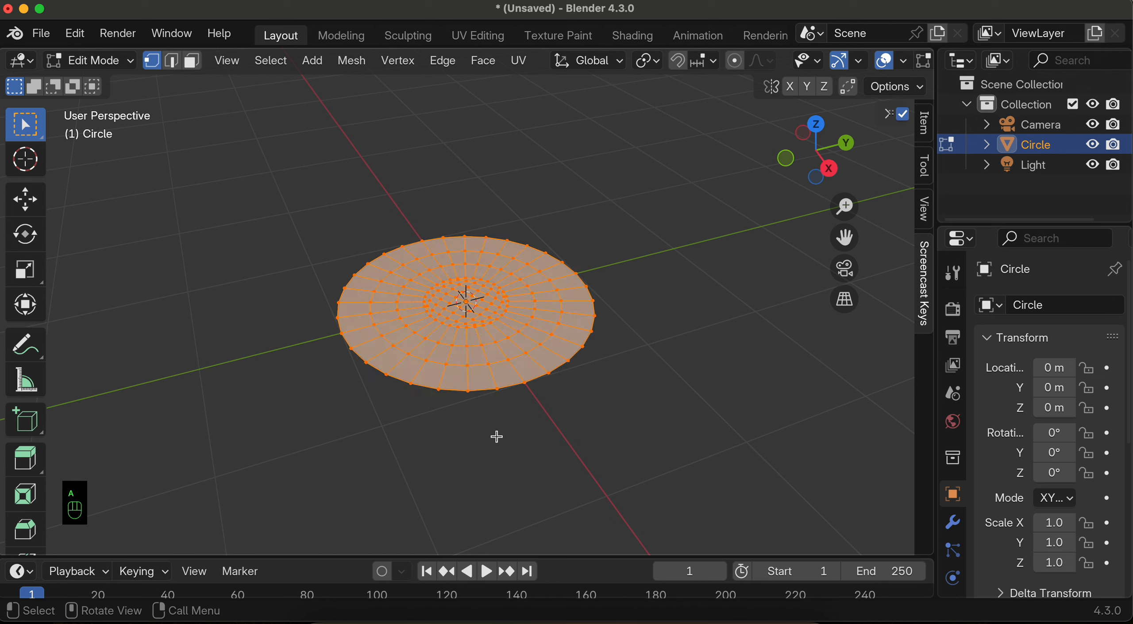
pyautogui.rightClick(493, 271)
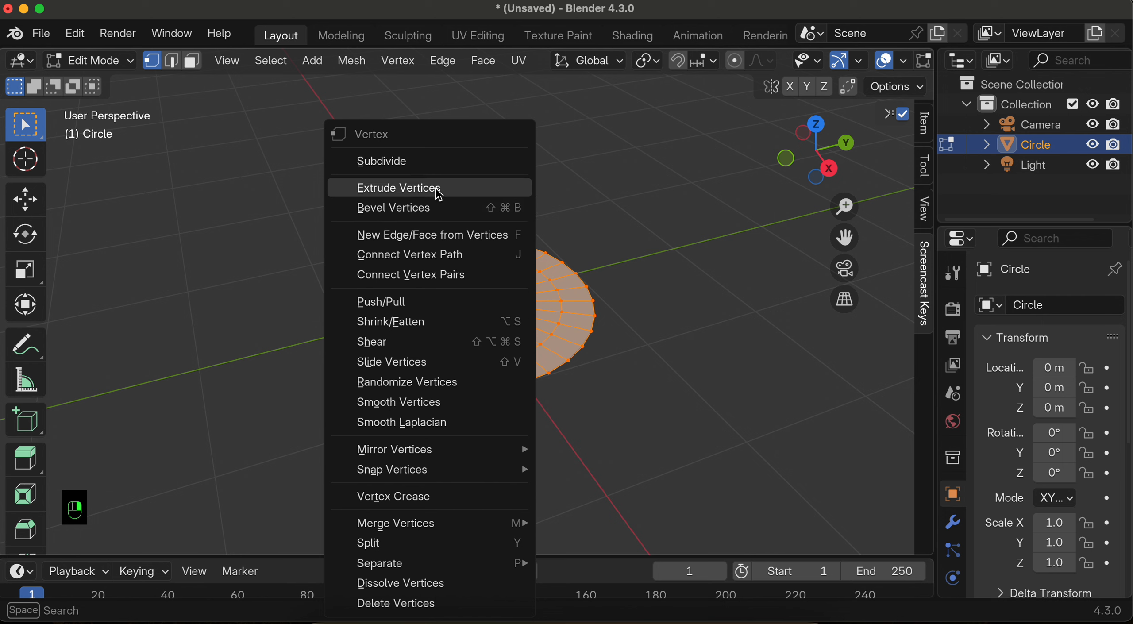
pyautogui.click(401, 168)
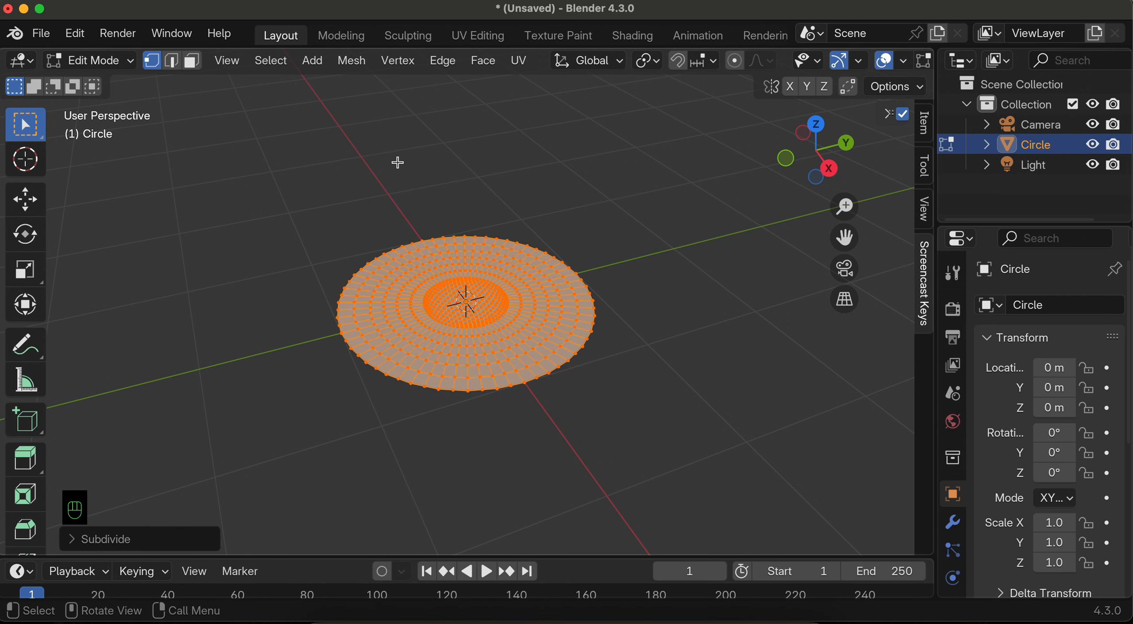
pyautogui.rightClick(461, 252)
pyautogui.click(371, 159)
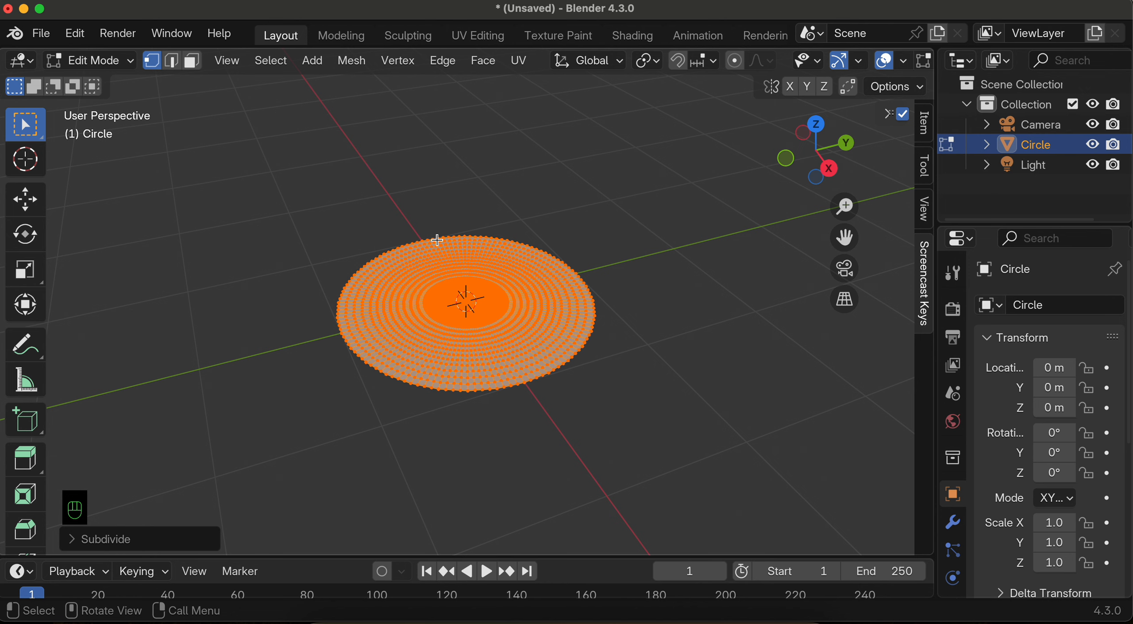
# Extrude the whole disc upward by about 0.1 m to give it thickness.
pyautogui.scroll(-5, 436, 239)
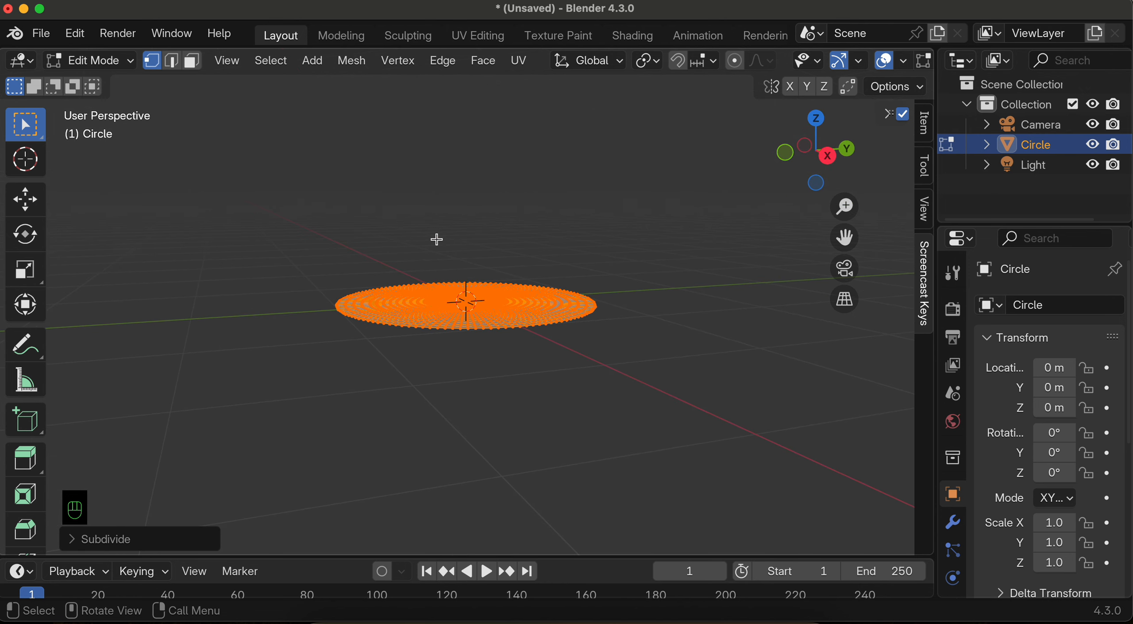
pyautogui.press('e')
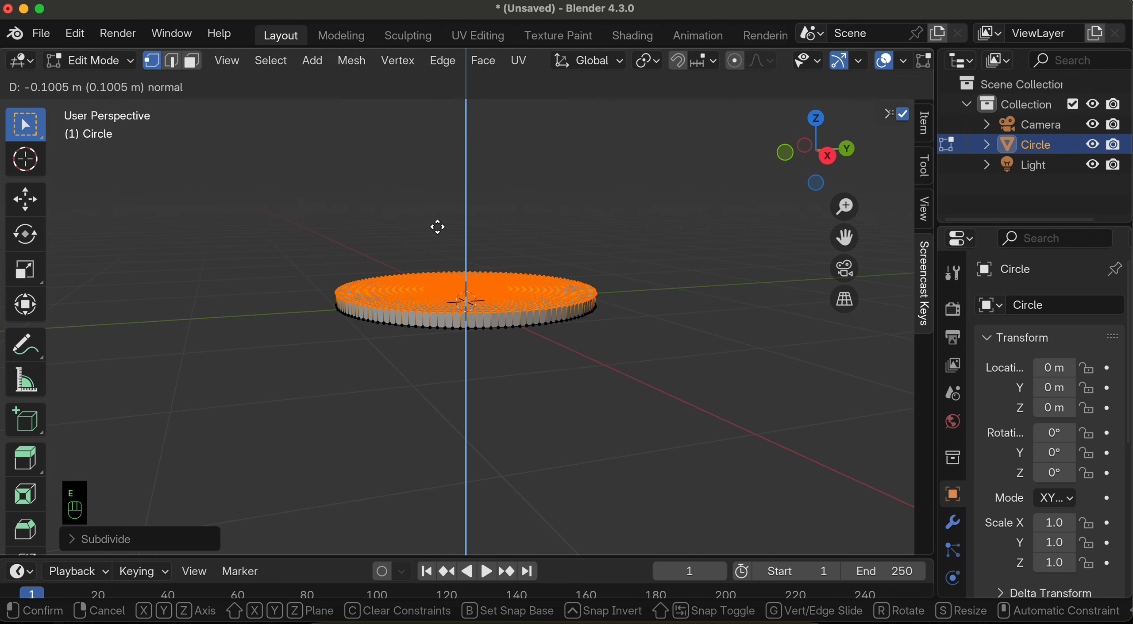
pyautogui.click(437, 225)
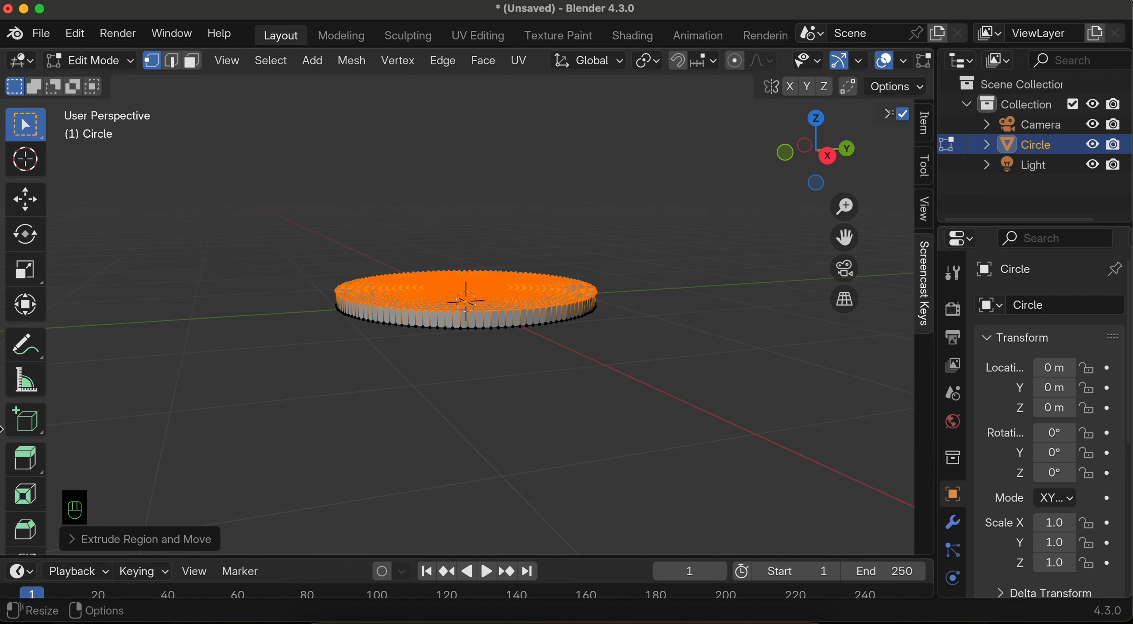
# Add a single loop cut around the middle of the disc's side wall and scale it slightly outward to round the rim.
pyautogui.scroll(-3, 26, 492)
pyautogui.click(26, 491)
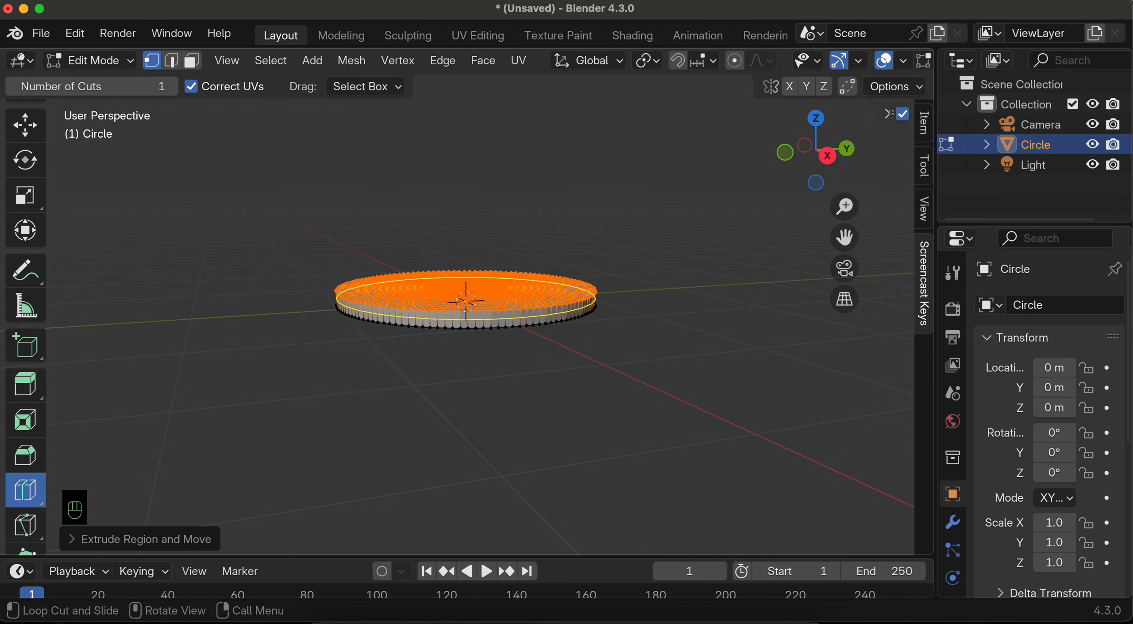
pyautogui.click(417, 322)
pyautogui.scroll(5, 418, 323)
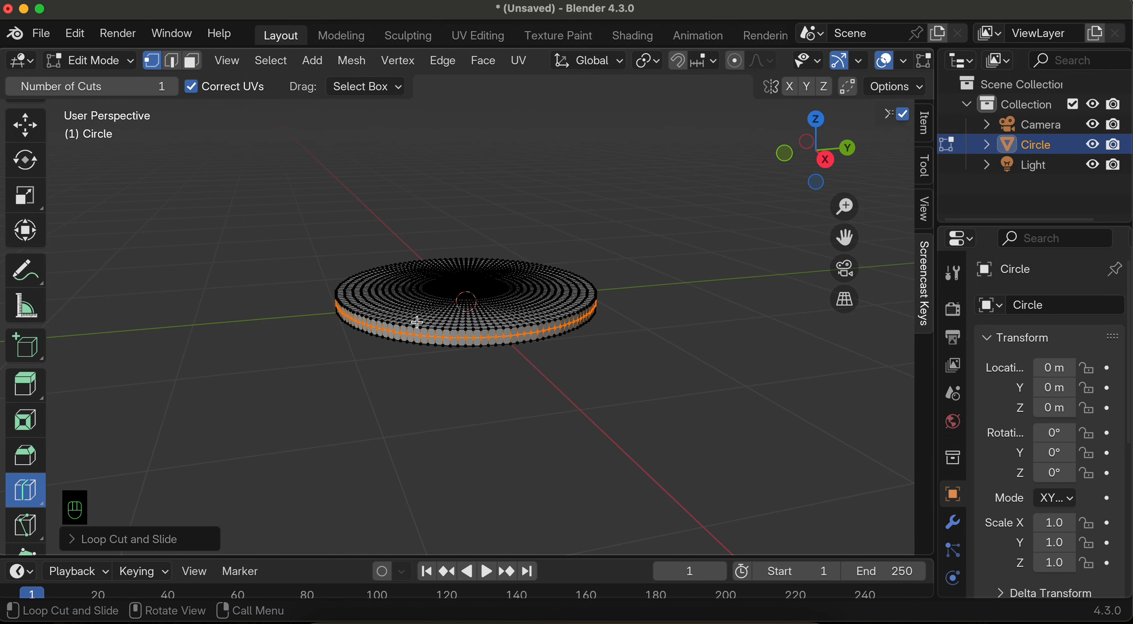
pyautogui.press('s')
pyautogui.click(418, 324)
# Recalculate the normals of the whole mesh to the outside and turn off the face normals display.
pyautogui.scroll(5, 25, 221)
pyautogui.click(26, 124)
pyautogui.scroll(-5, 487, 61)
pyautogui.press('a')
pyautogui.hotkey('alt', 'n')
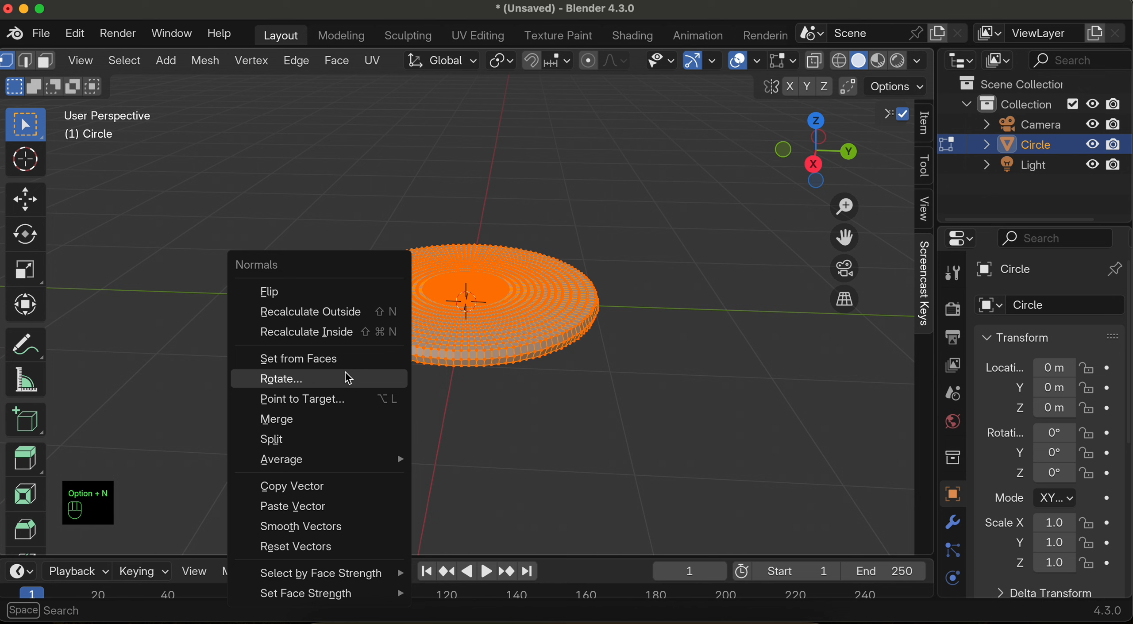
pyautogui.click(319, 315)
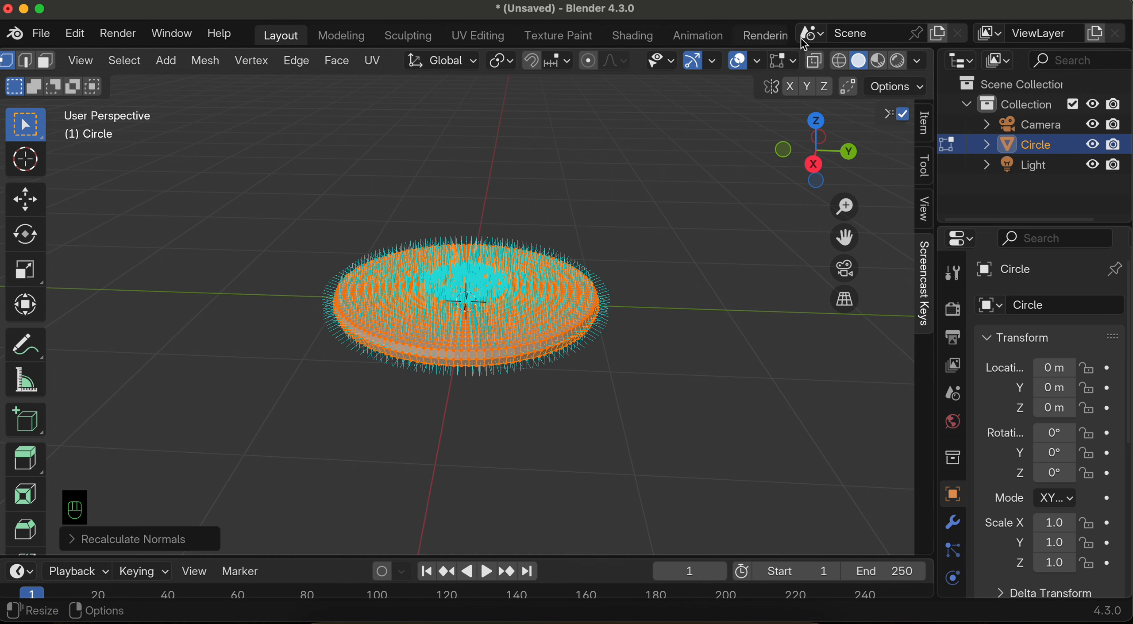
pyautogui.click(791, 61)
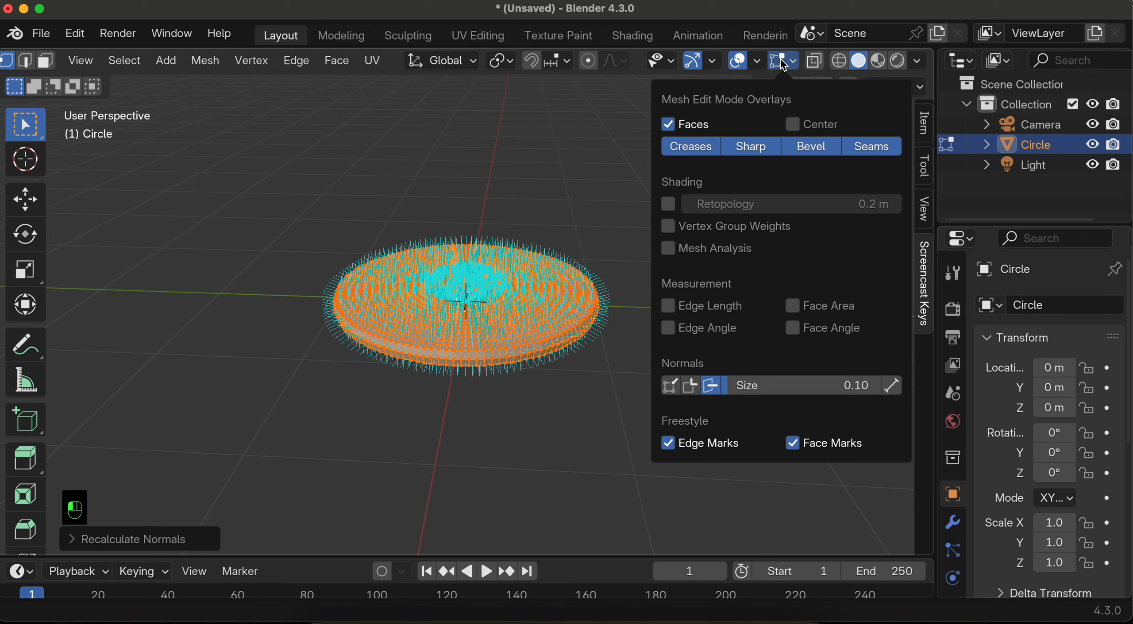
pyautogui.click(712, 390)
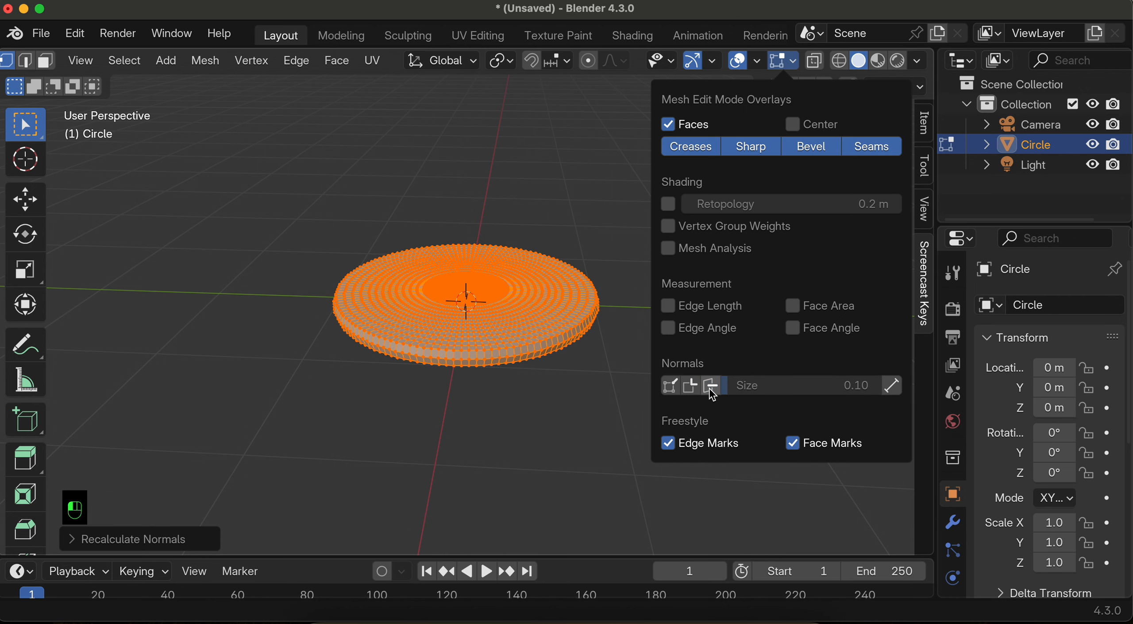
# Switch to Firefox and save the Oreo pattern image as Vector_Oreo.svg.png in Downloads.
pyautogui.click(565, 620)
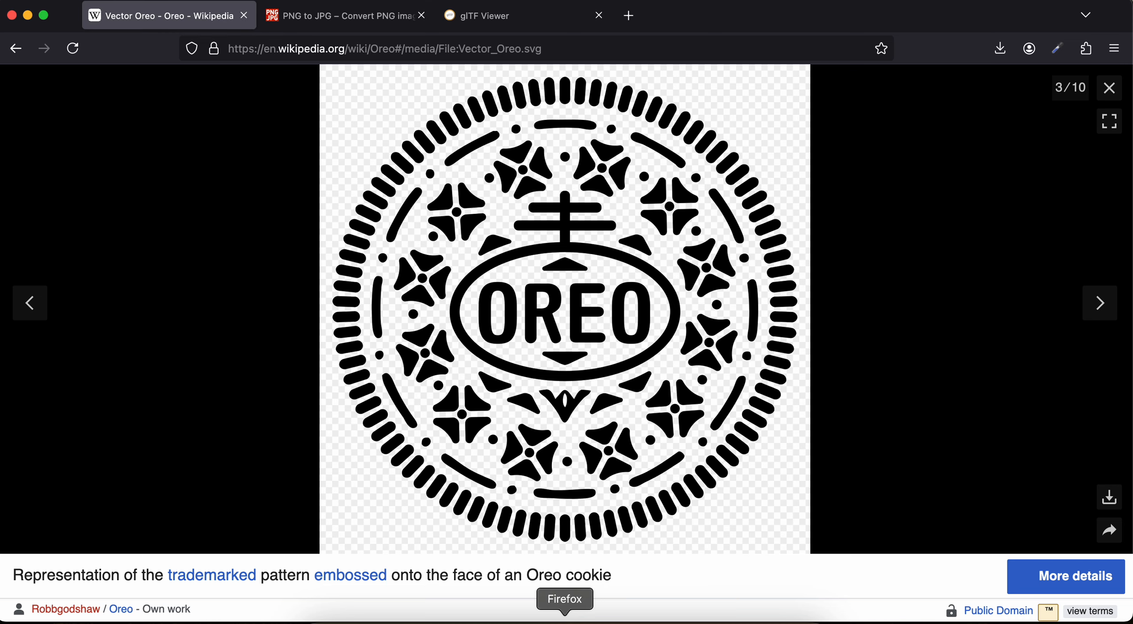
pyautogui.rightClick(515, 231)
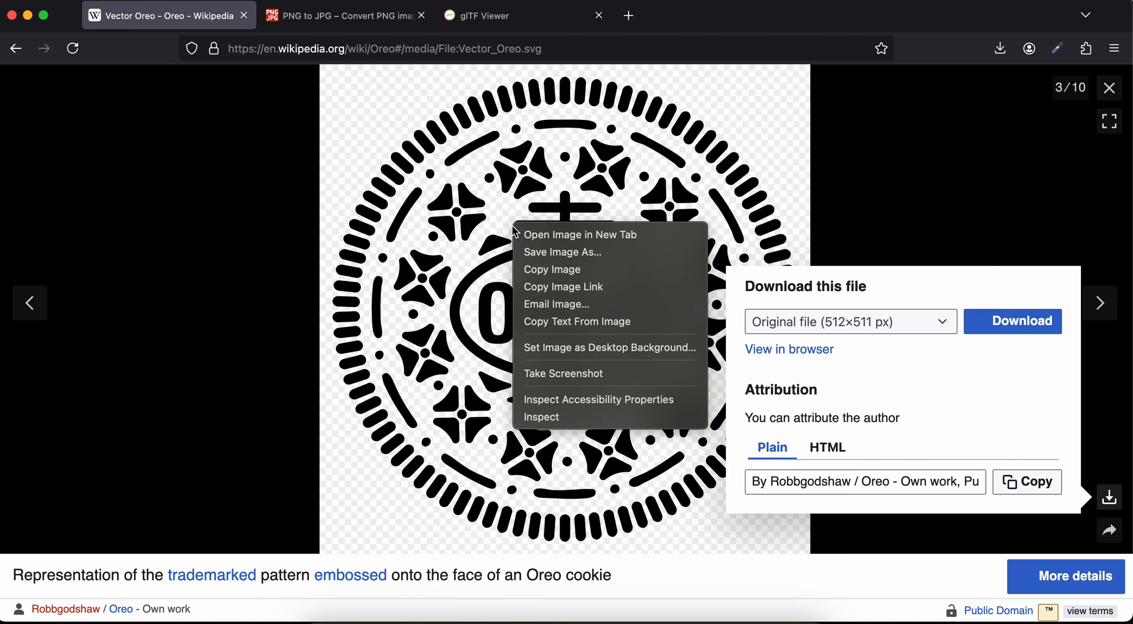
pyautogui.click(571, 252)
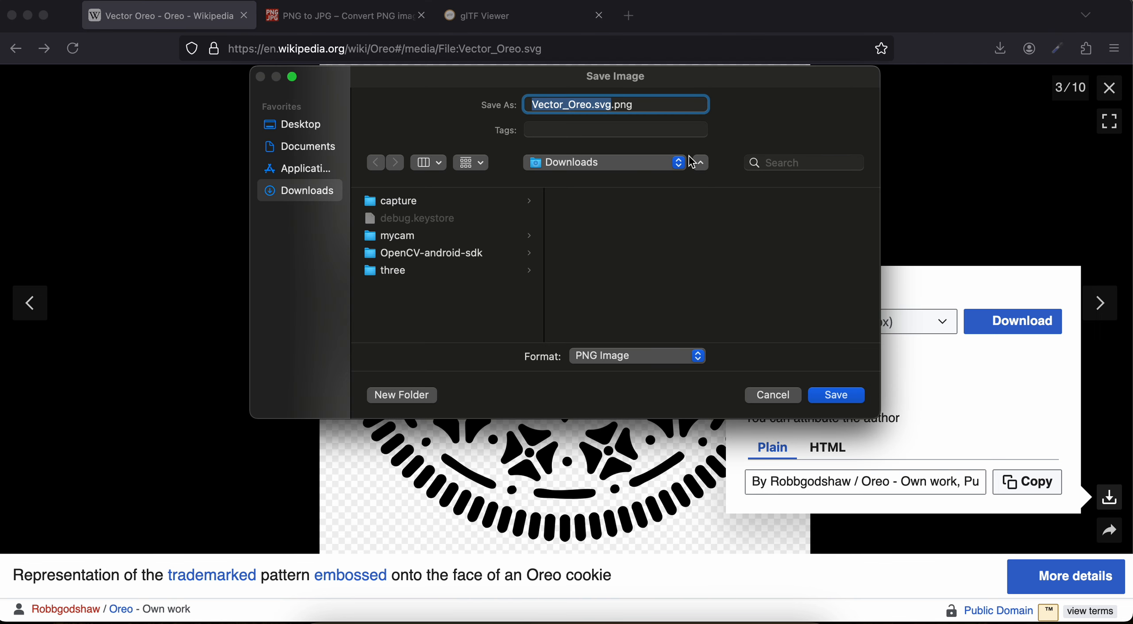
pyautogui.click(834, 395)
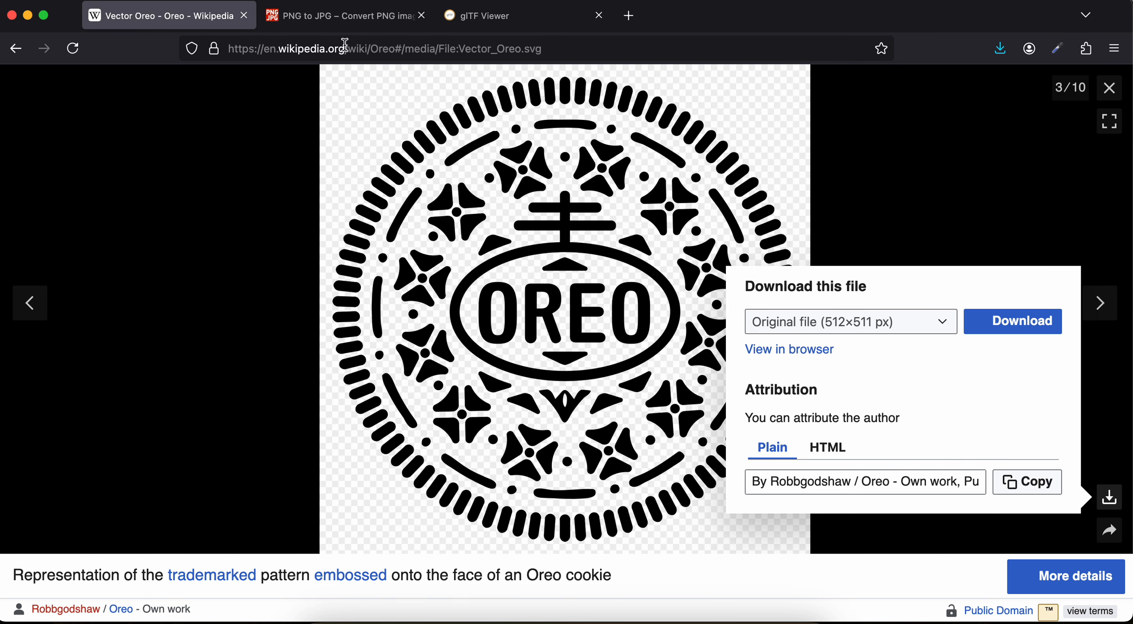
# Convert Vector_Oreo.svg.png to JPG with the png2jpg.com converter and download the result.
pyautogui.click(338, 15)
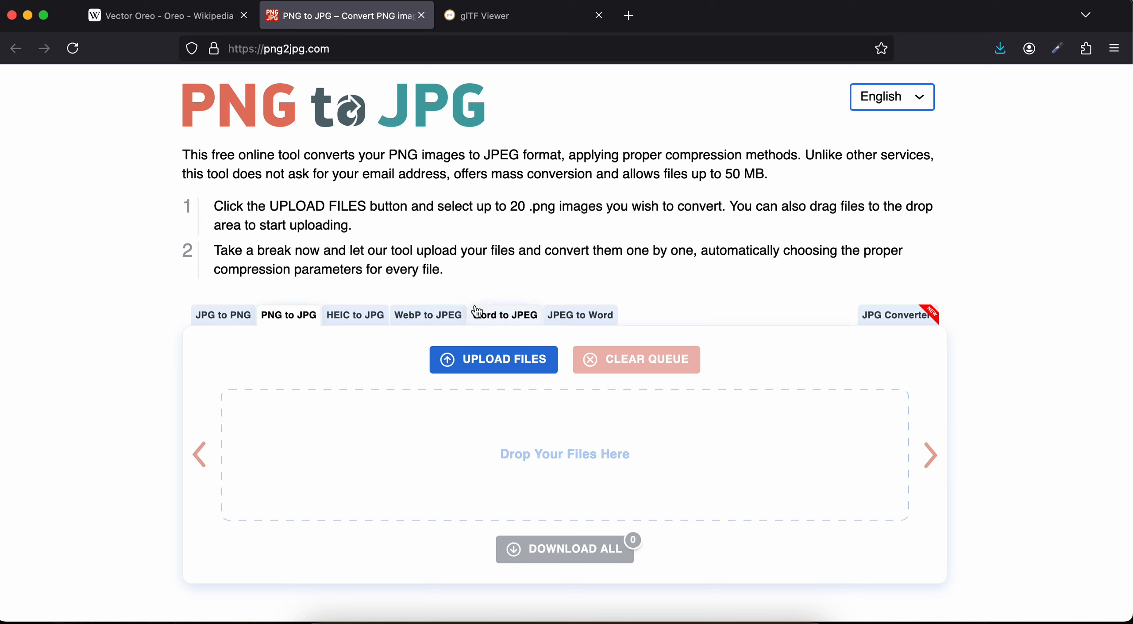
pyautogui.click(496, 362)
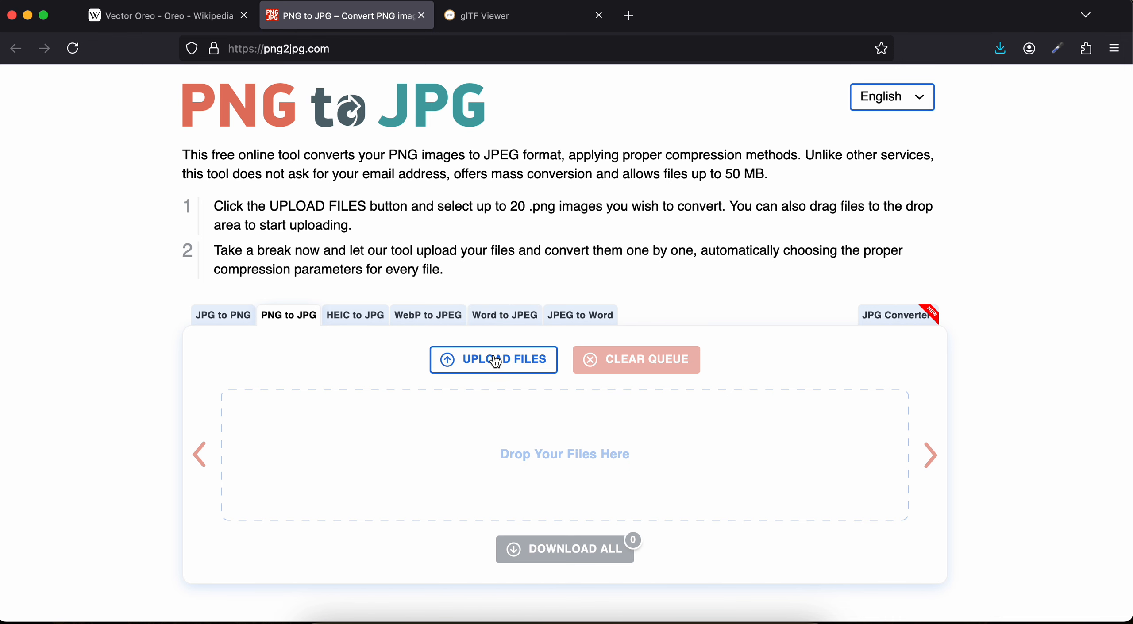
pyautogui.click(283, 216)
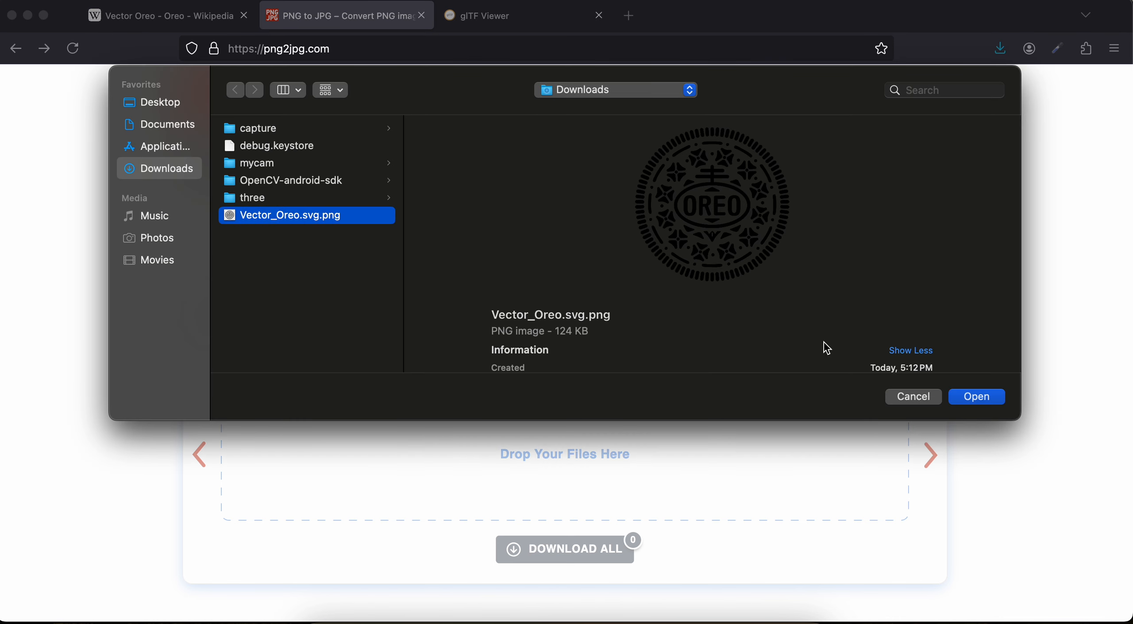
pyautogui.click(977, 396)
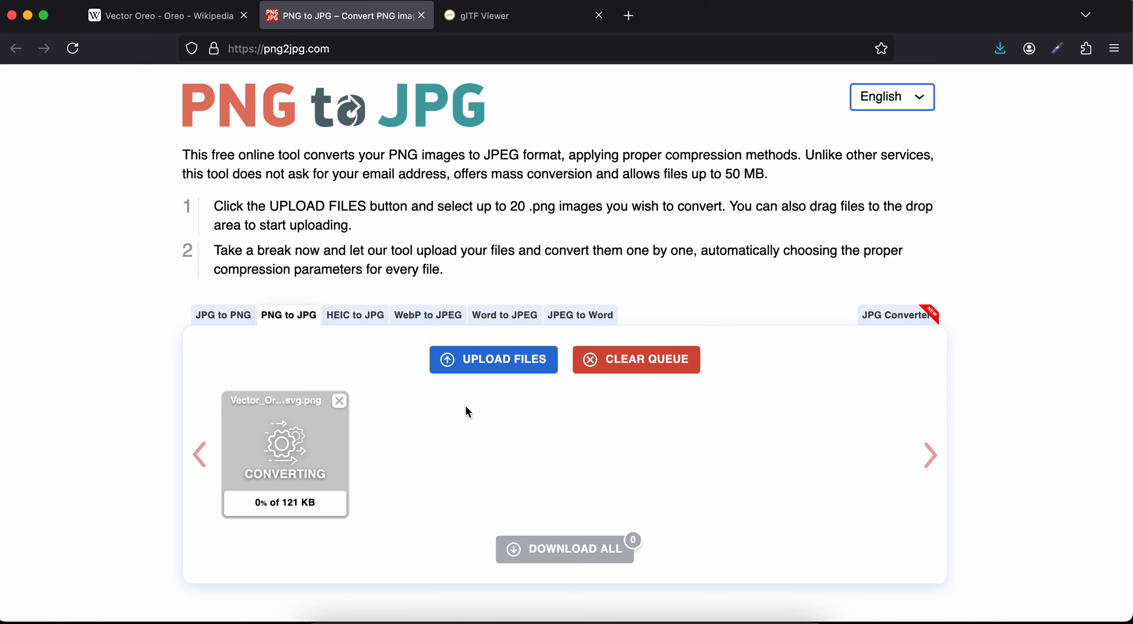
pyautogui.scroll(-3, 468, 411)
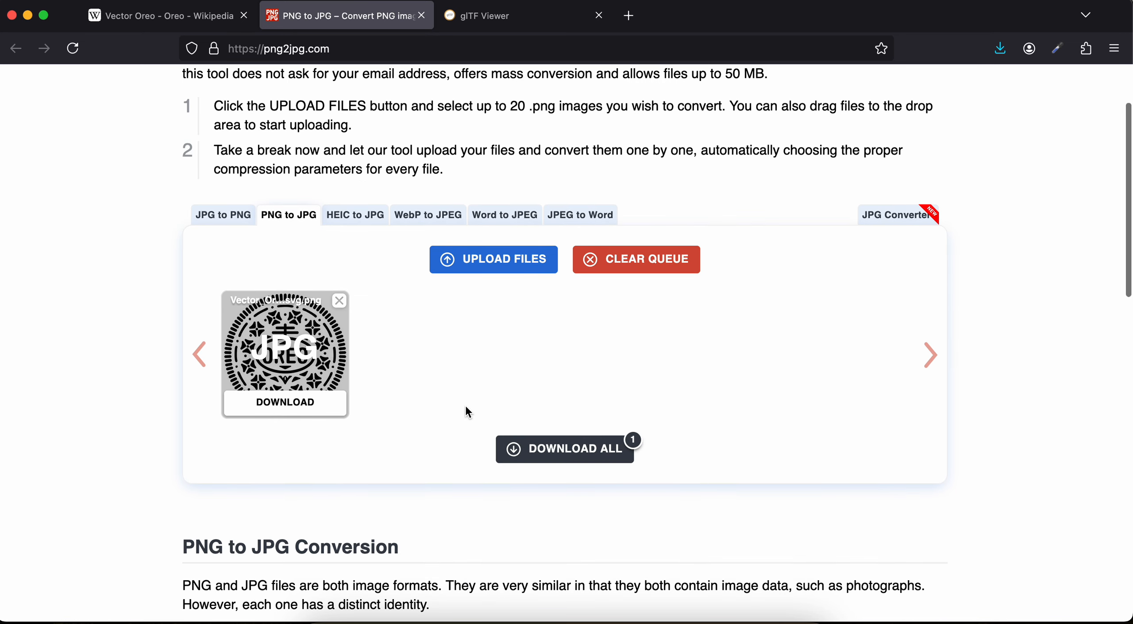
pyautogui.click(265, 403)
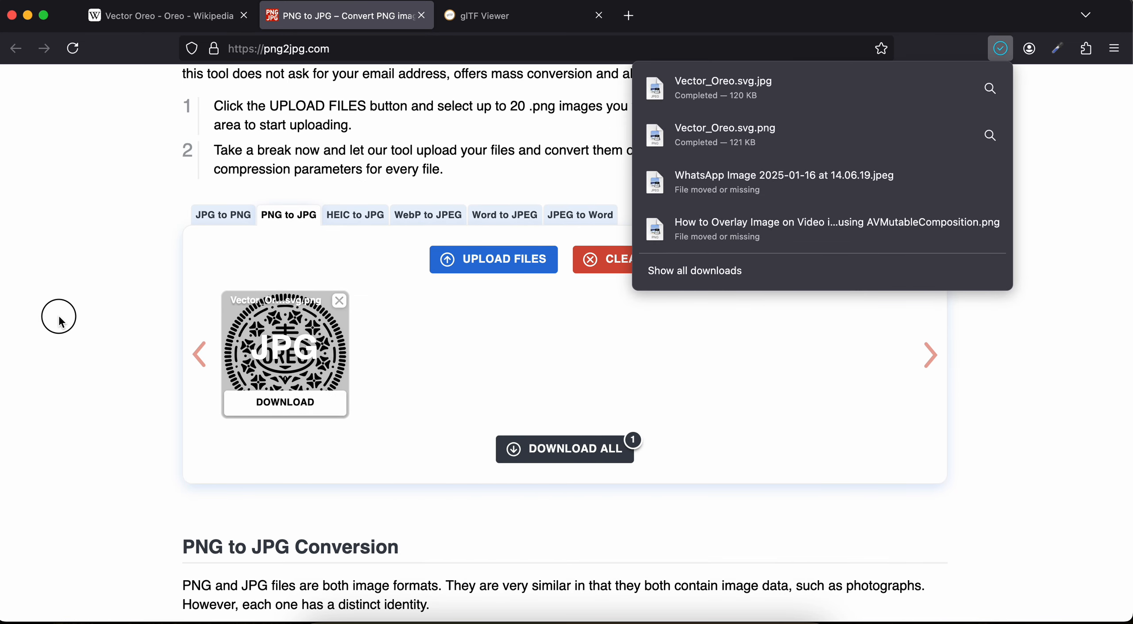
pyautogui.click(56, 314)
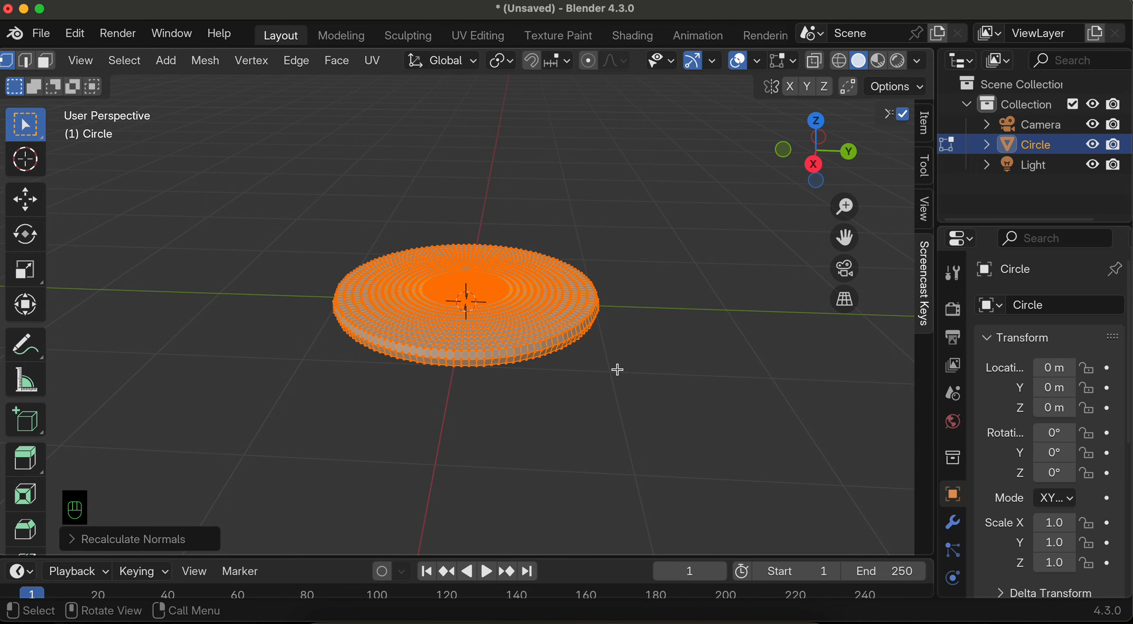
# In Blender's UV Editing workspace, load Vector_Oreo.svg.jpg from Downloads into the UV editor.
pyautogui.click(479, 36)
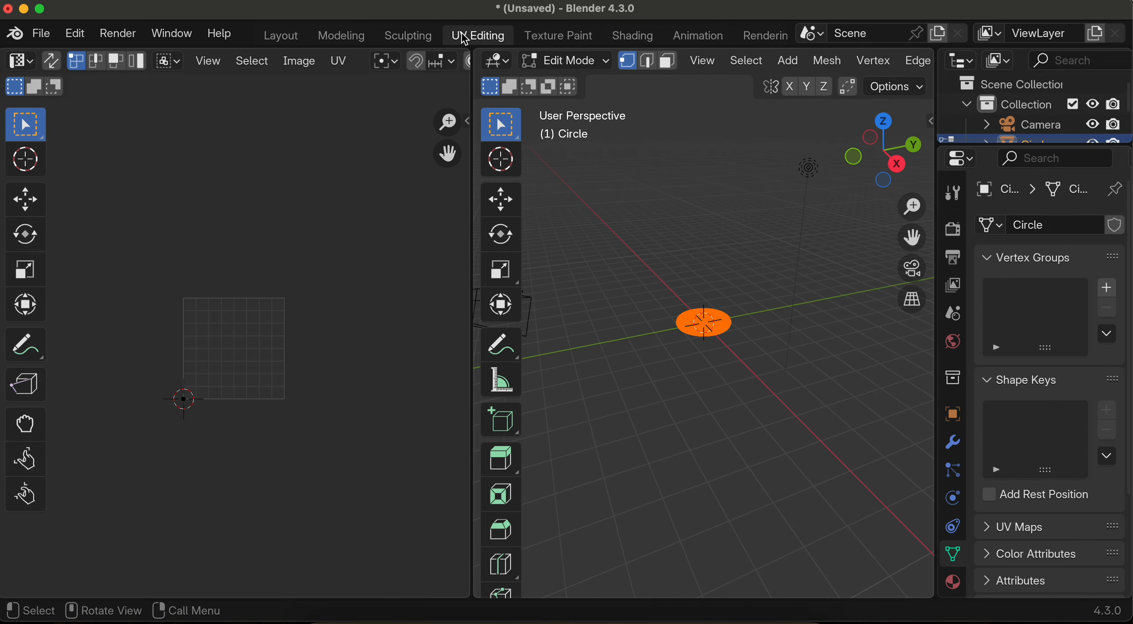
pyautogui.hscroll(6, 407, 64)
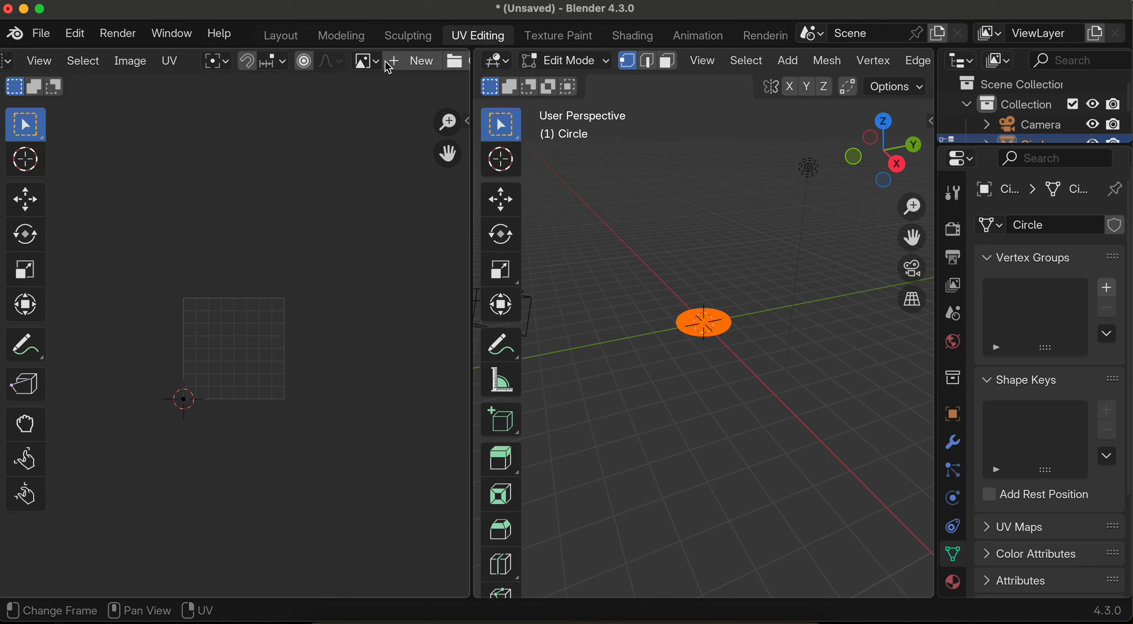
pyautogui.hscroll(3, 420, 66)
pyautogui.click(380, 61)
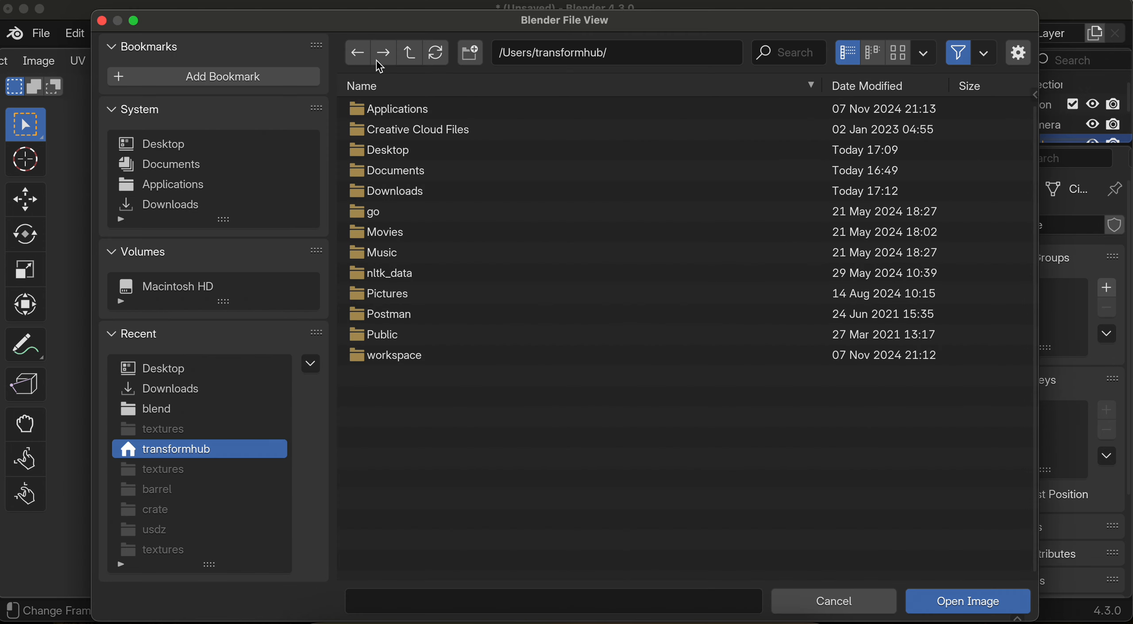
pyautogui.click(195, 211)
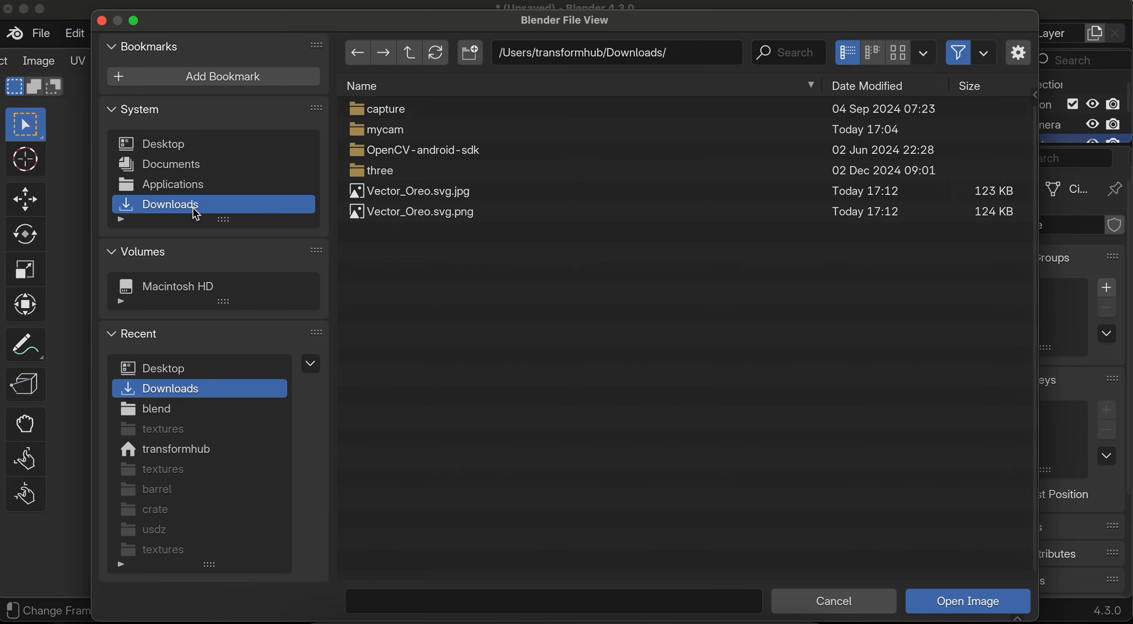
pyautogui.click(447, 199)
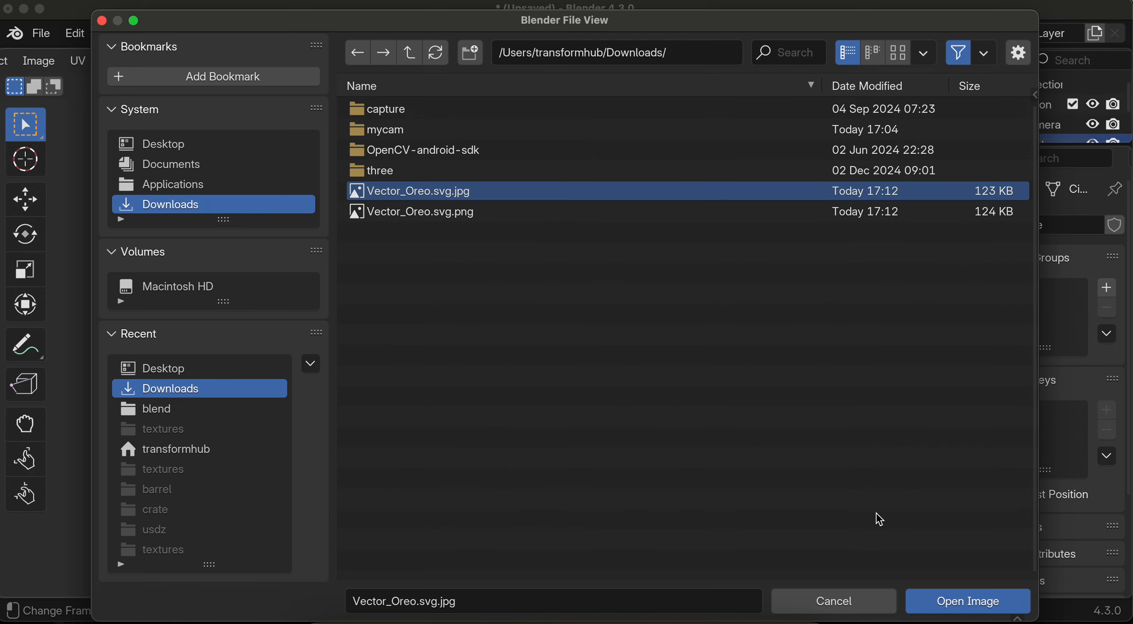
pyautogui.click(956, 601)
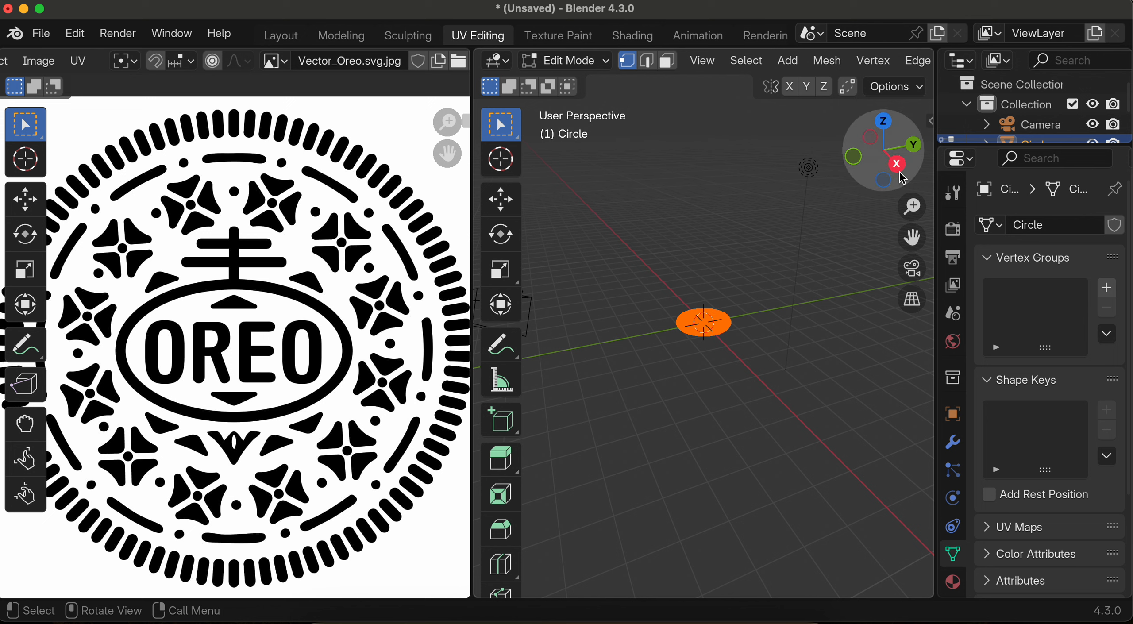
# Switch the viewport to the top view and project the wafer mesh's UVs from that view.
pyautogui.click(883, 120)
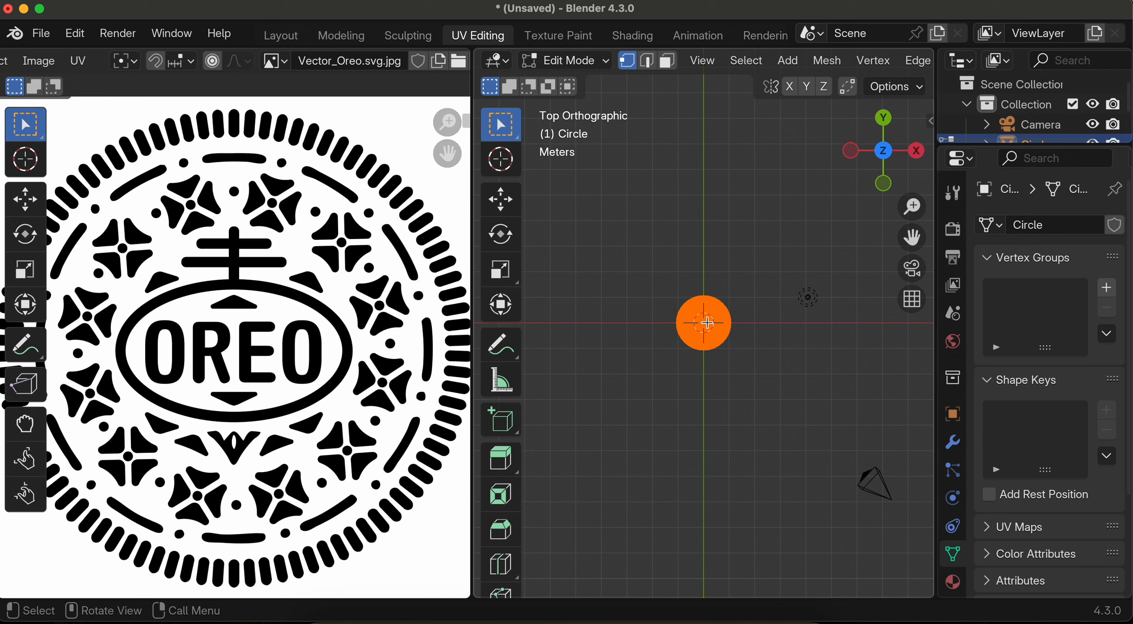
pyautogui.press('u')
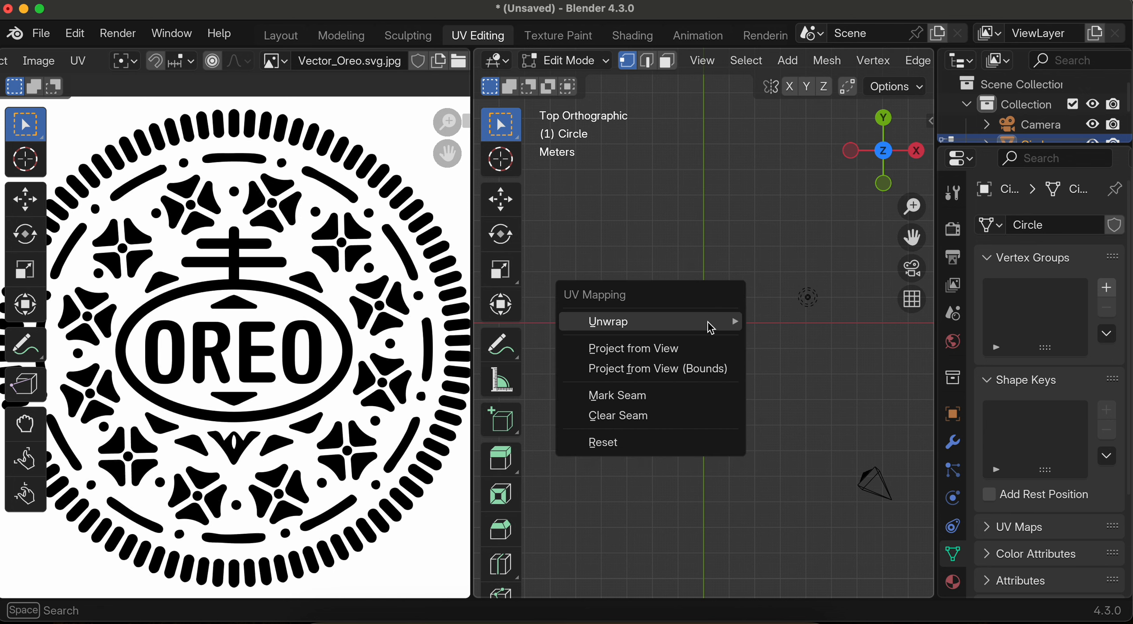
pyautogui.moveTo(710, 327)
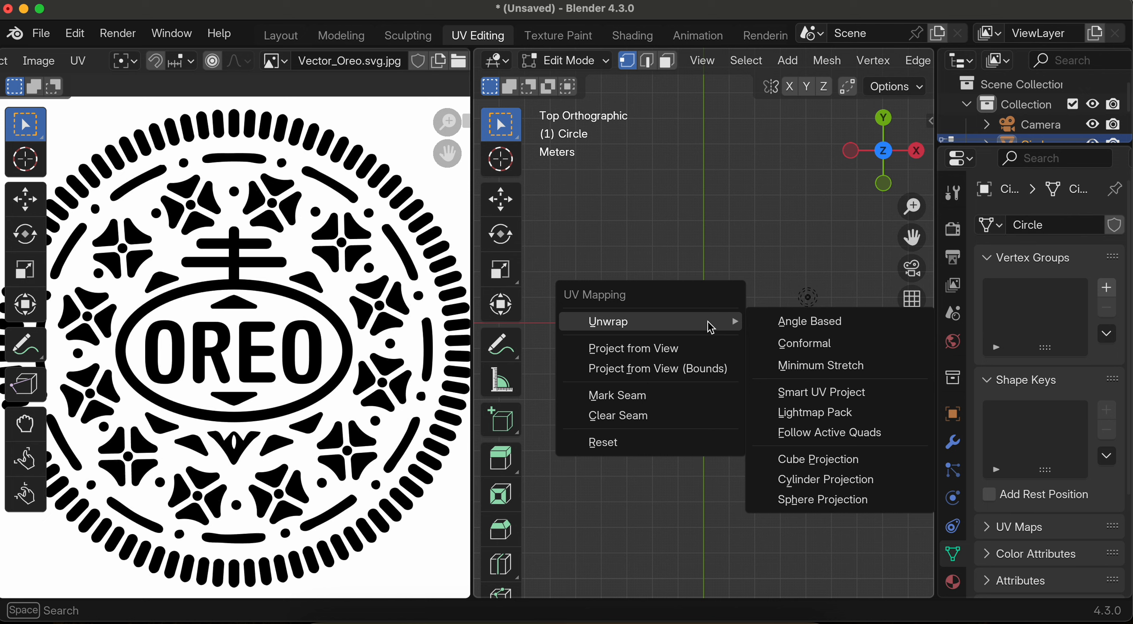
pyautogui.click(659, 349)
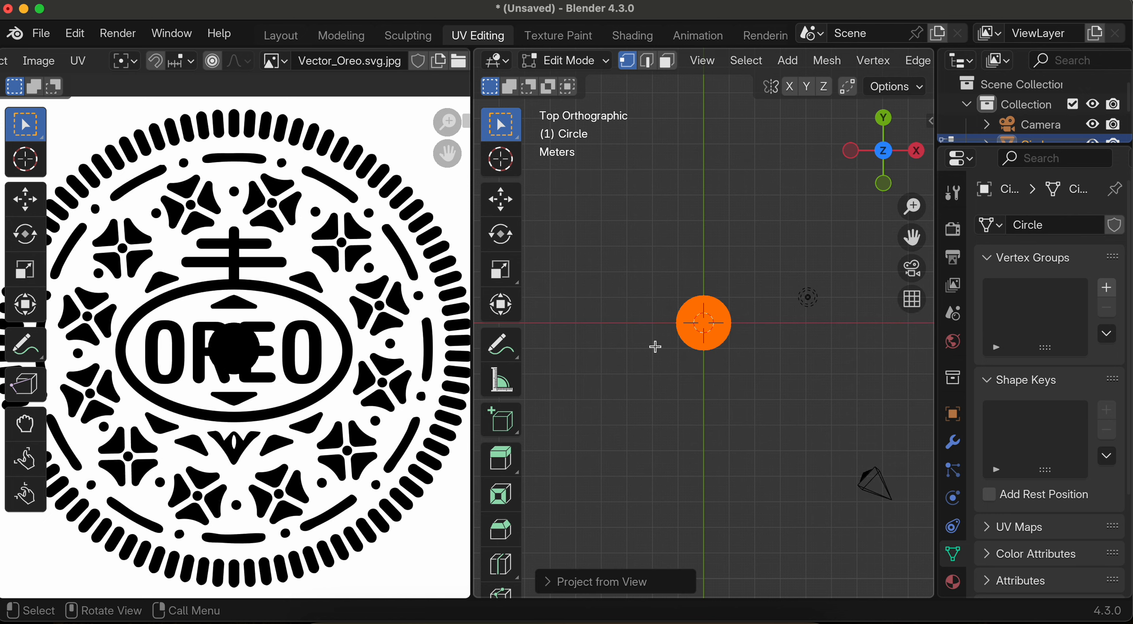
# Select all UVs in the UV editor and scale them up until their outline covers the Oreo pattern.
pyautogui.click(234, 347)
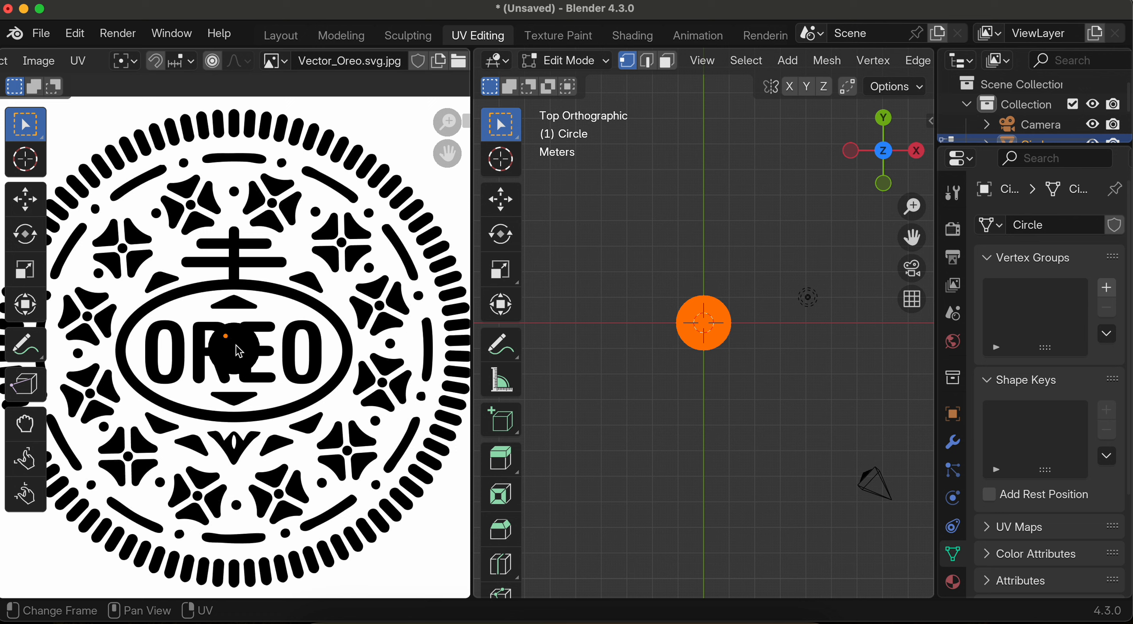
pyautogui.press('a')
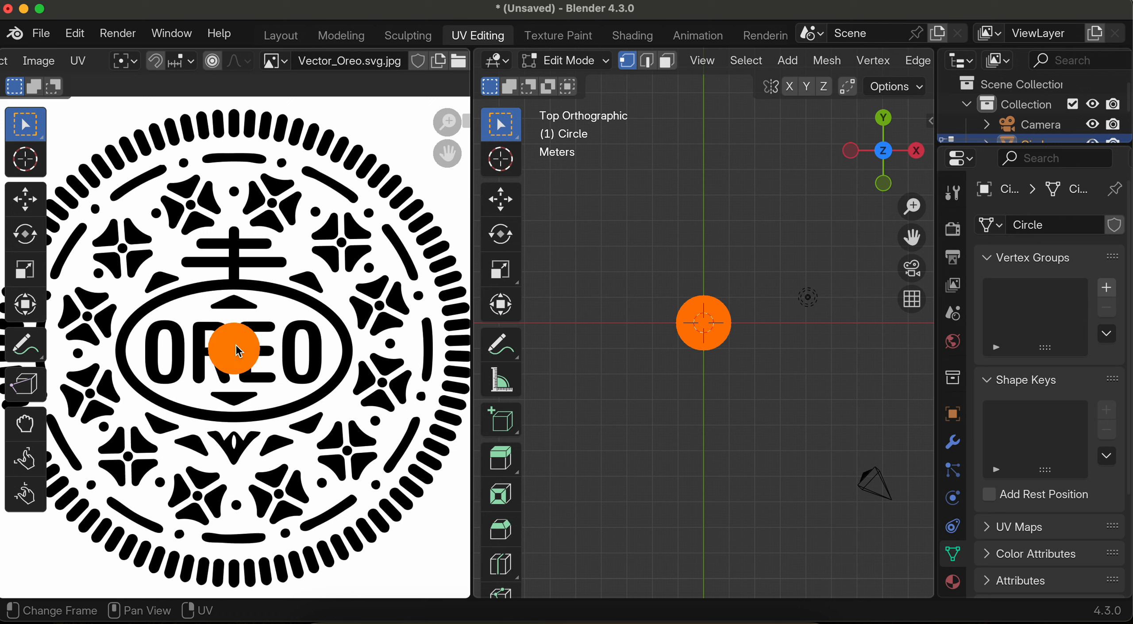
pyautogui.press('s')
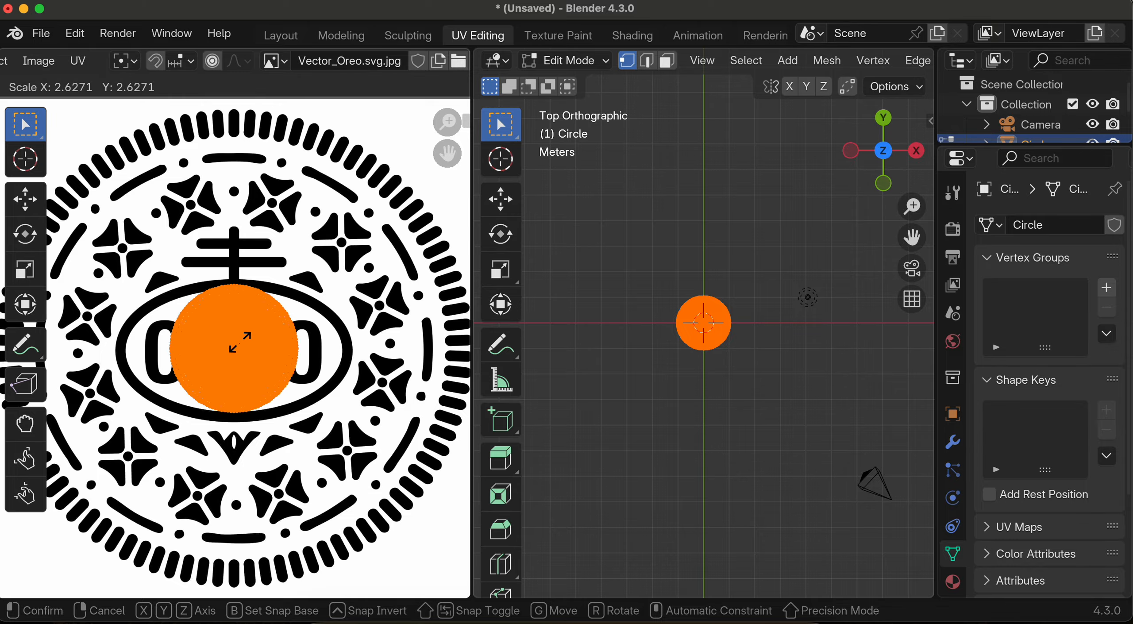
pyautogui.click(259, 330)
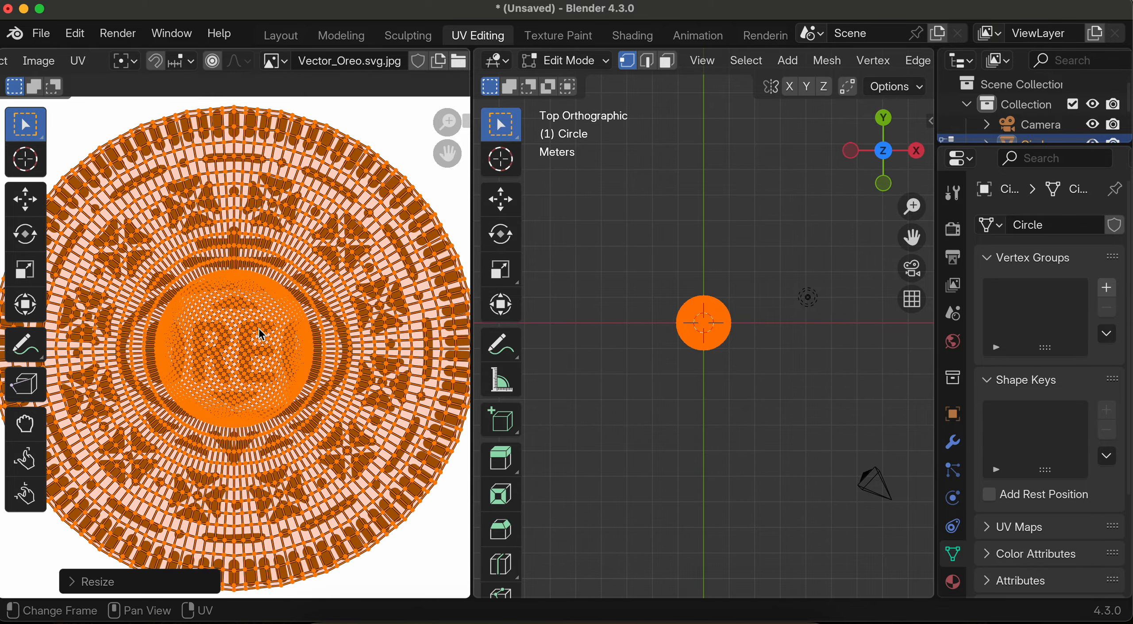
# Return to the Layout workspace and add a Displace modifier with a new texture to the wafer.
pyautogui.click(281, 36)
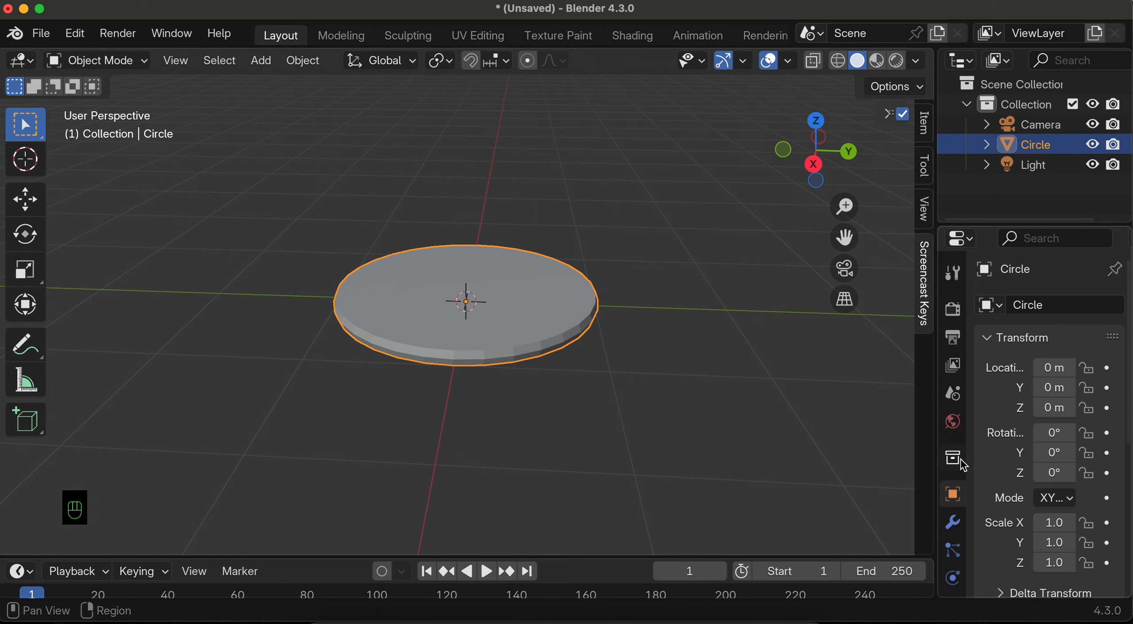
pyautogui.click(955, 523)
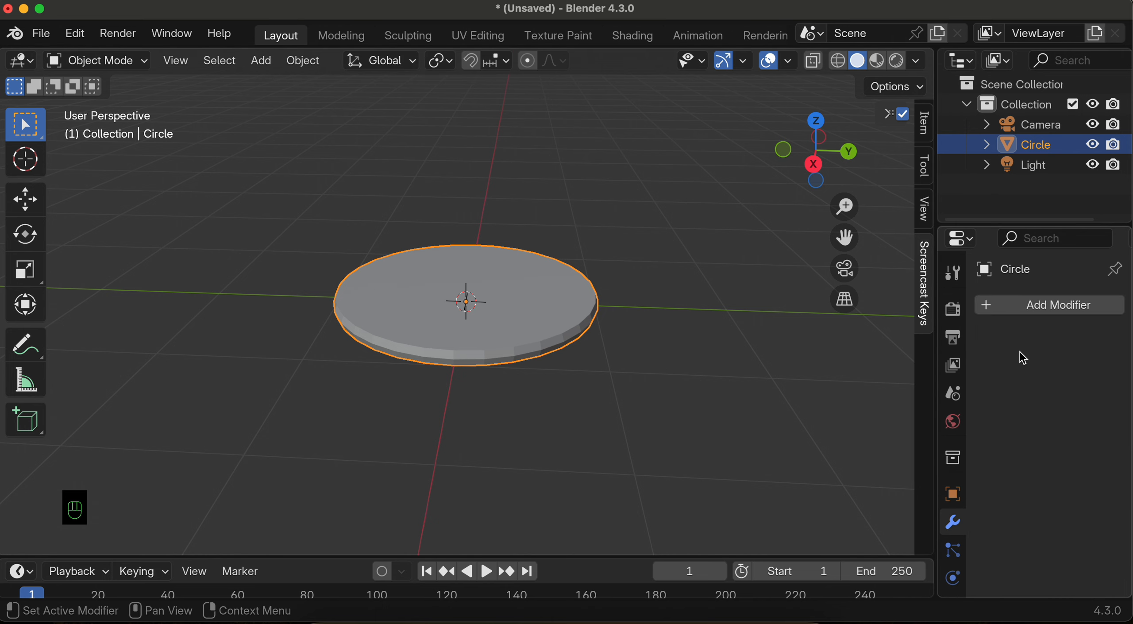
pyautogui.click(1011, 309)
pyautogui.write('disp')
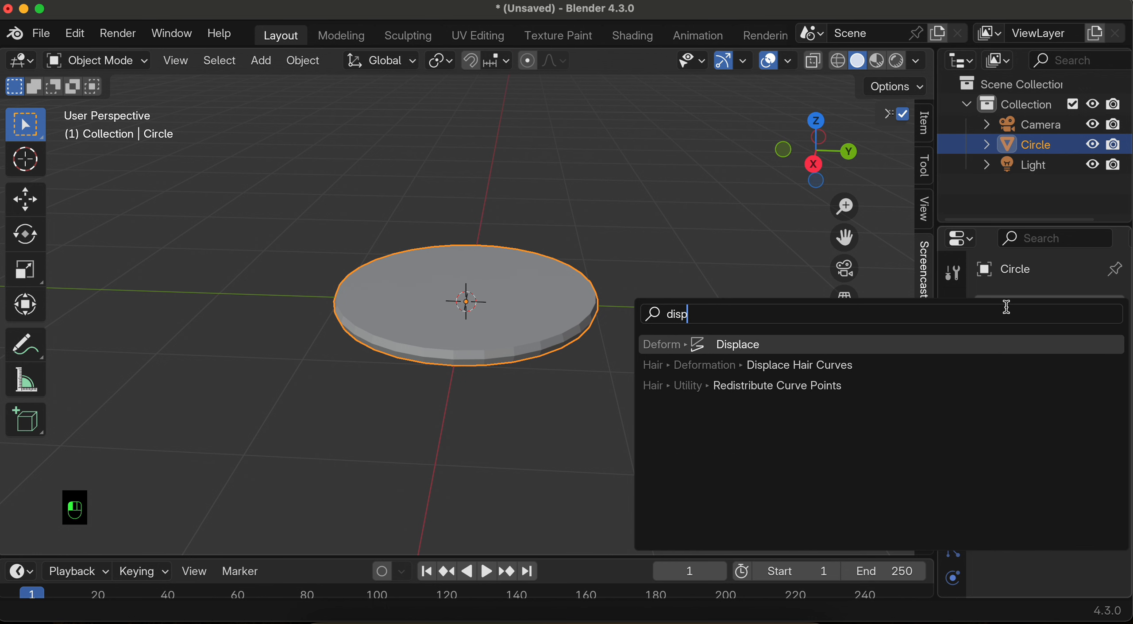
pyautogui.press('Return')
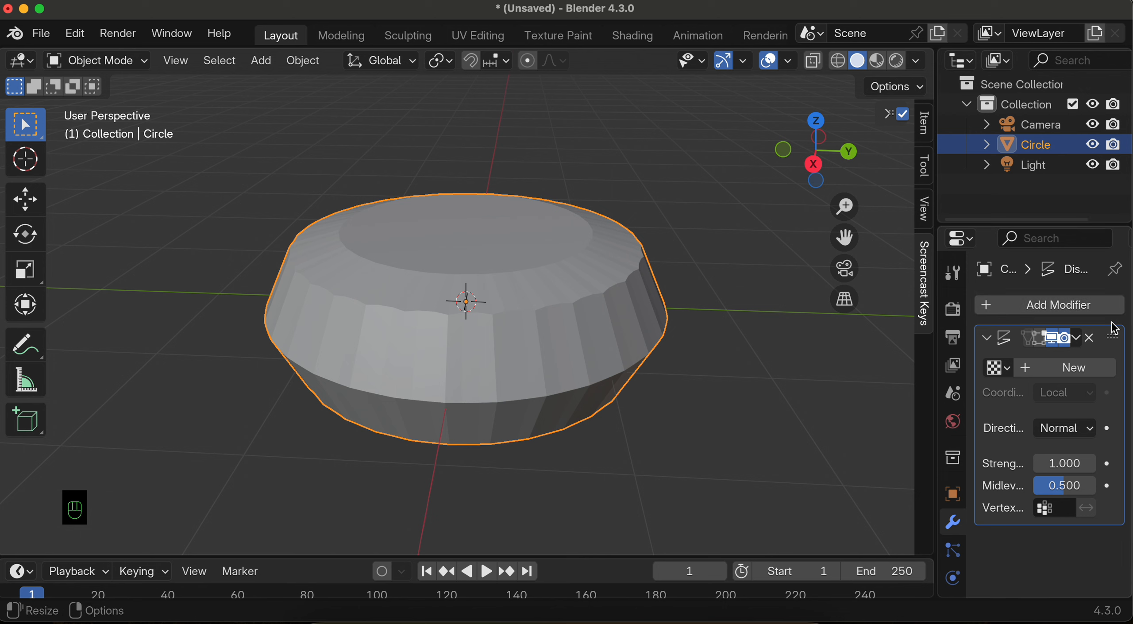
pyautogui.click(1040, 368)
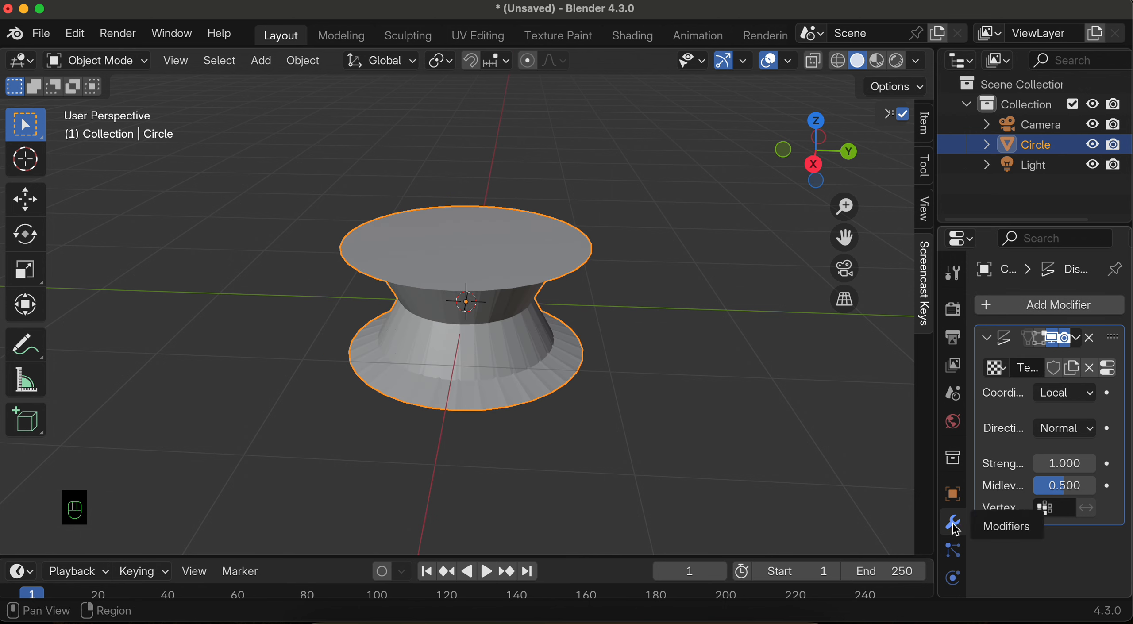
# Assign Vector_Oreo.svg.jpg as the image of the new displacement texture.
pyautogui.scroll(-5, 951, 522)
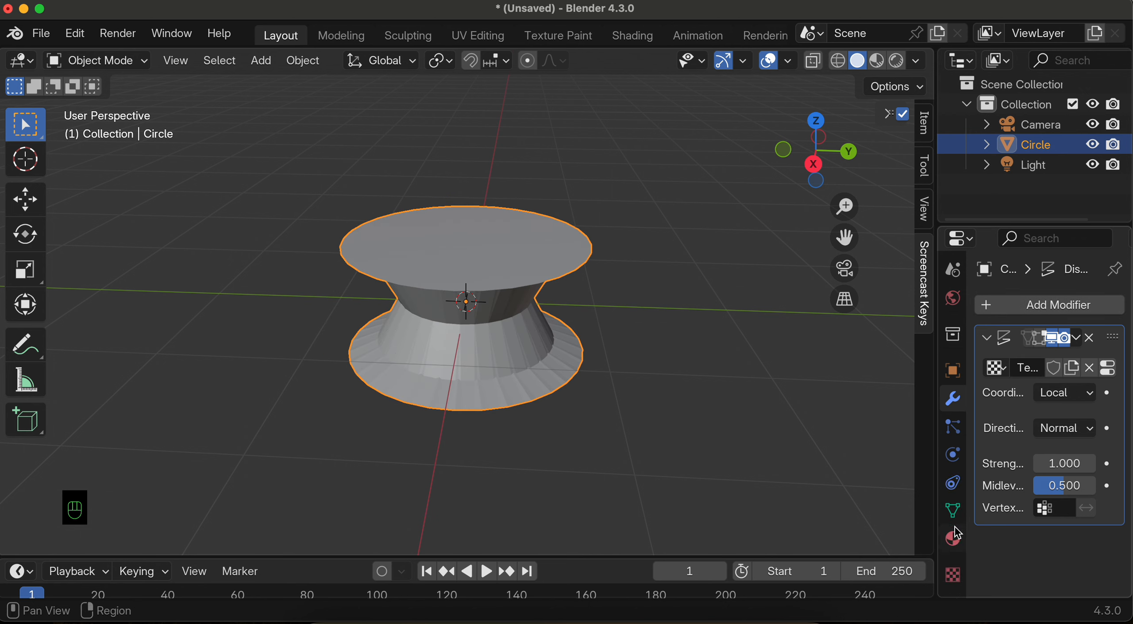
pyautogui.click(952, 573)
pyautogui.scroll(-2, 1053, 399)
pyautogui.scroll(-7, 1017, 424)
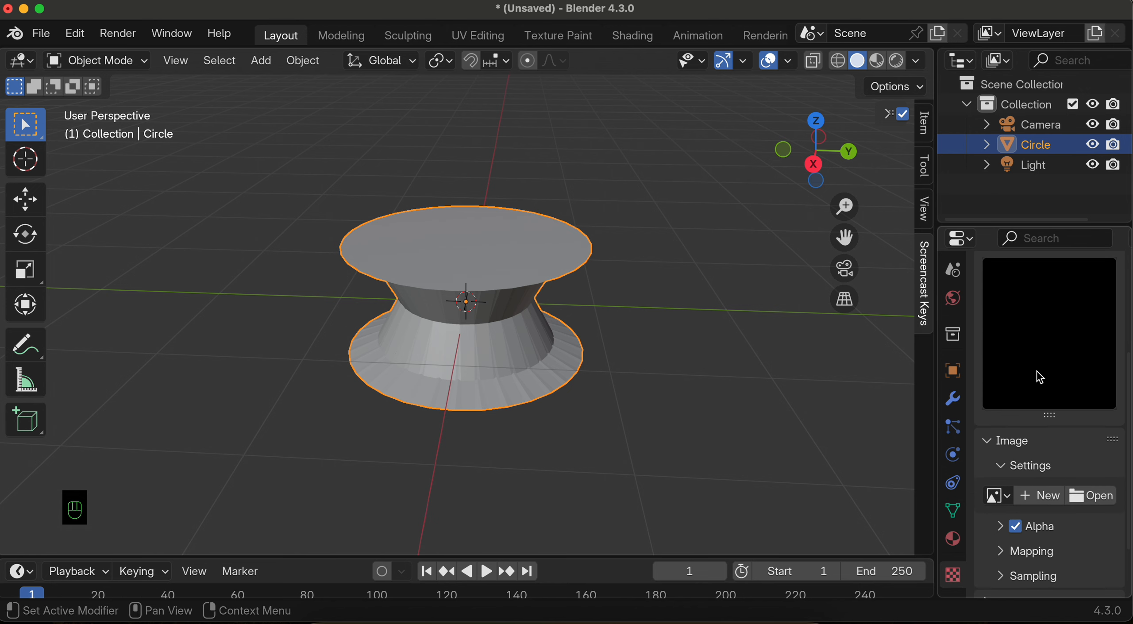
pyautogui.click(998, 466)
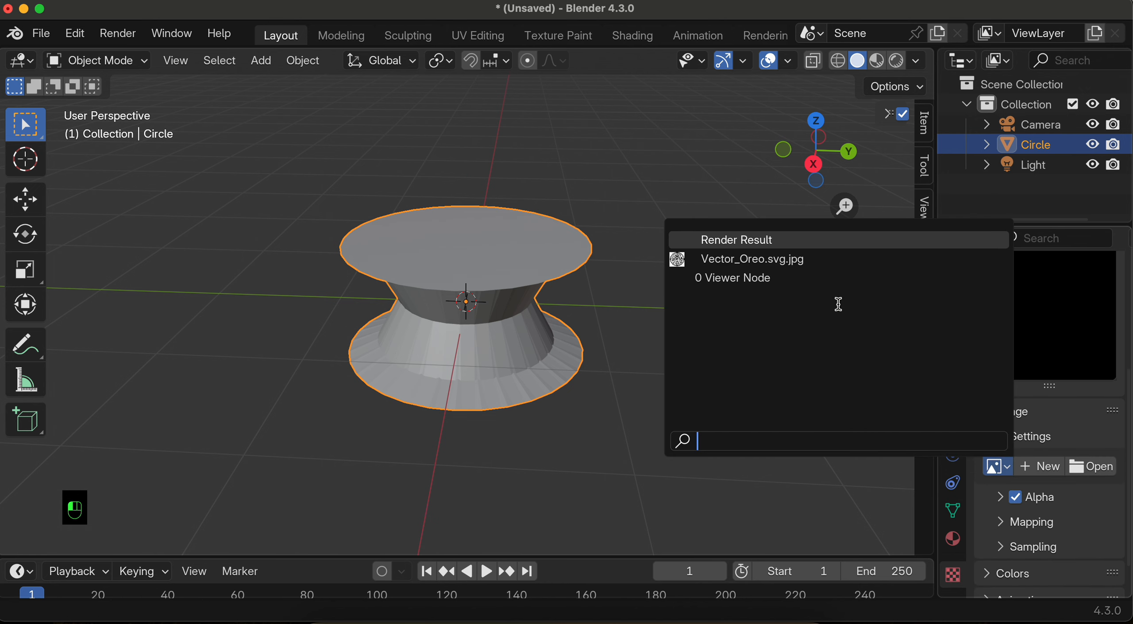
pyautogui.click(781, 259)
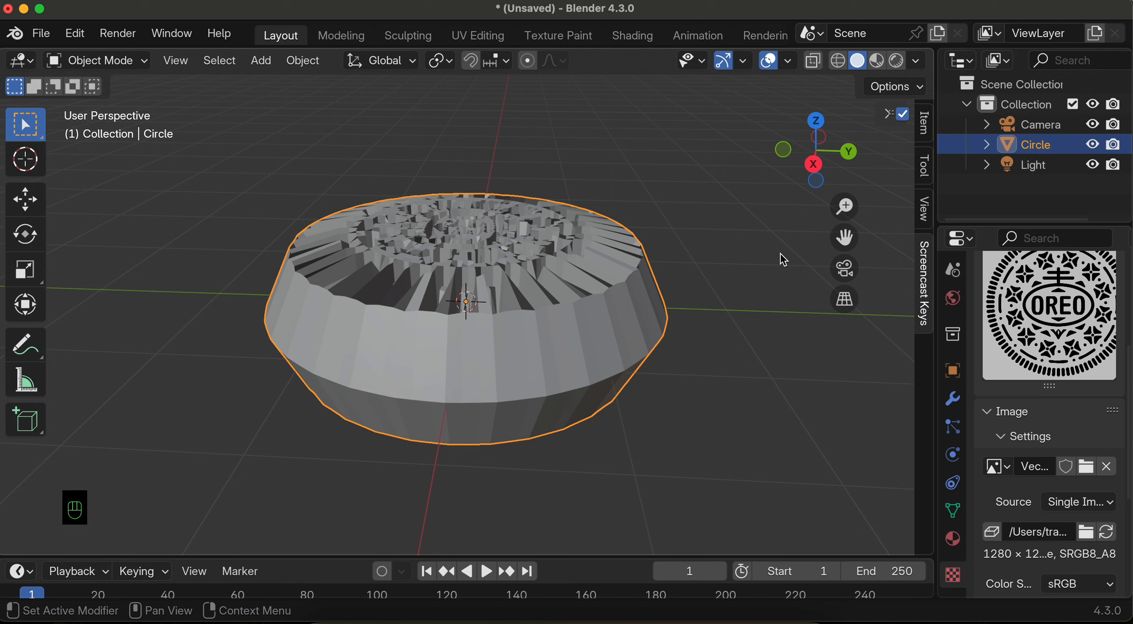
# Set the wafer's Displace modifier strength to -0.03.
pyautogui.click(952, 398)
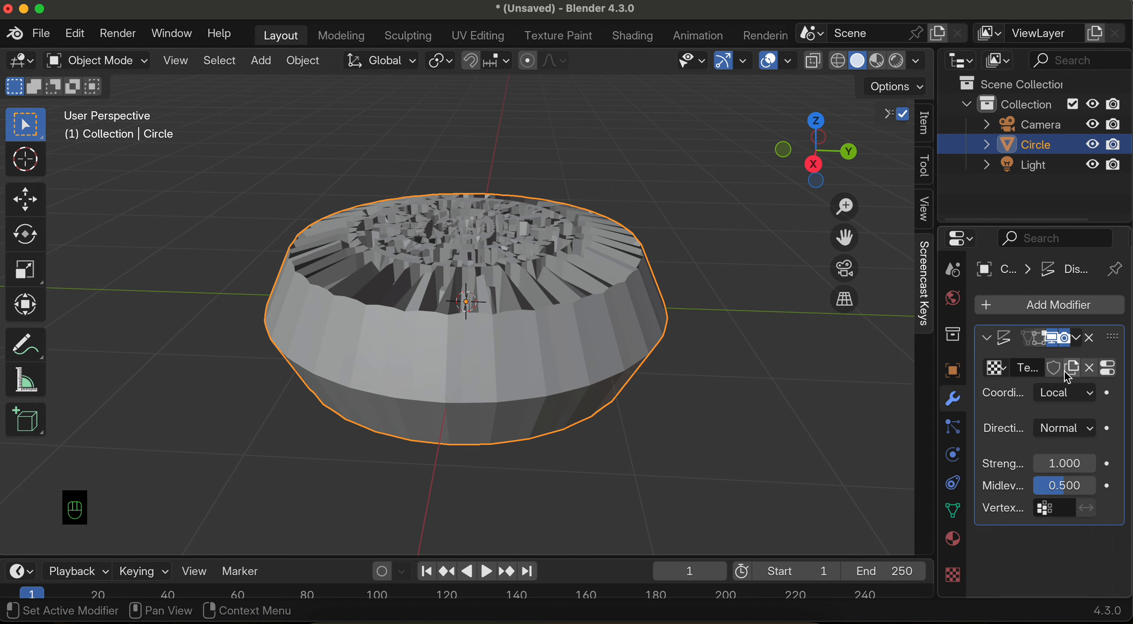
pyautogui.click(1071, 463)
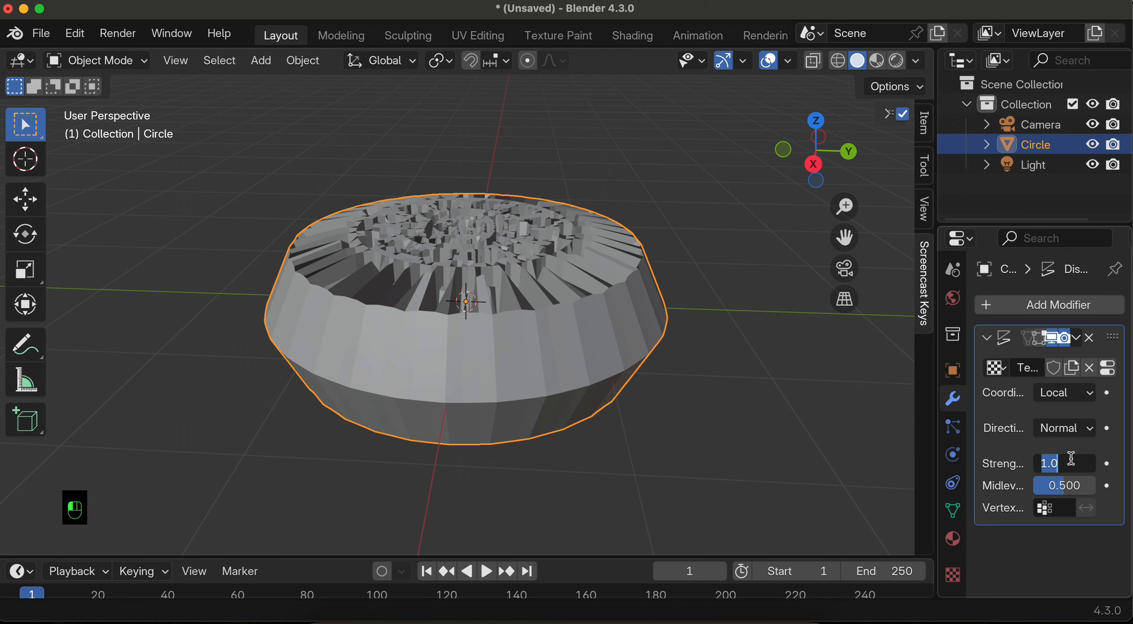
pyautogui.write('-0.05')
pyautogui.press('Return')
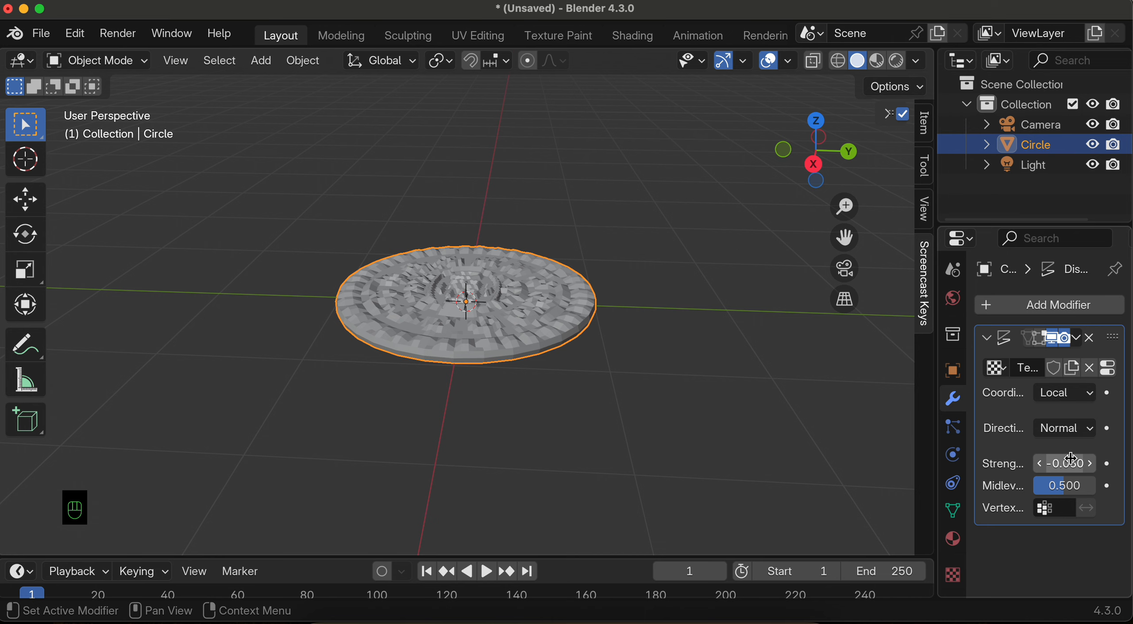
# Add a Subdivision Surface modifier to the wafer, place it before Displace and set its viewport levels to 2.
pyautogui.click(1022, 305)
pyautogui.write('subd')
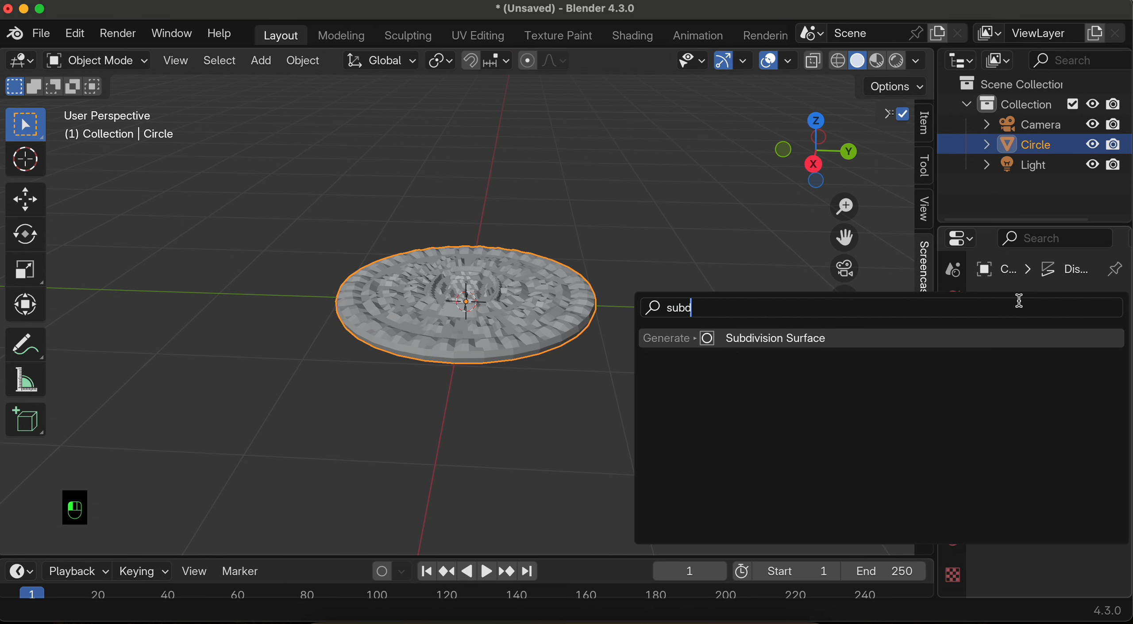
pyautogui.press('Return')
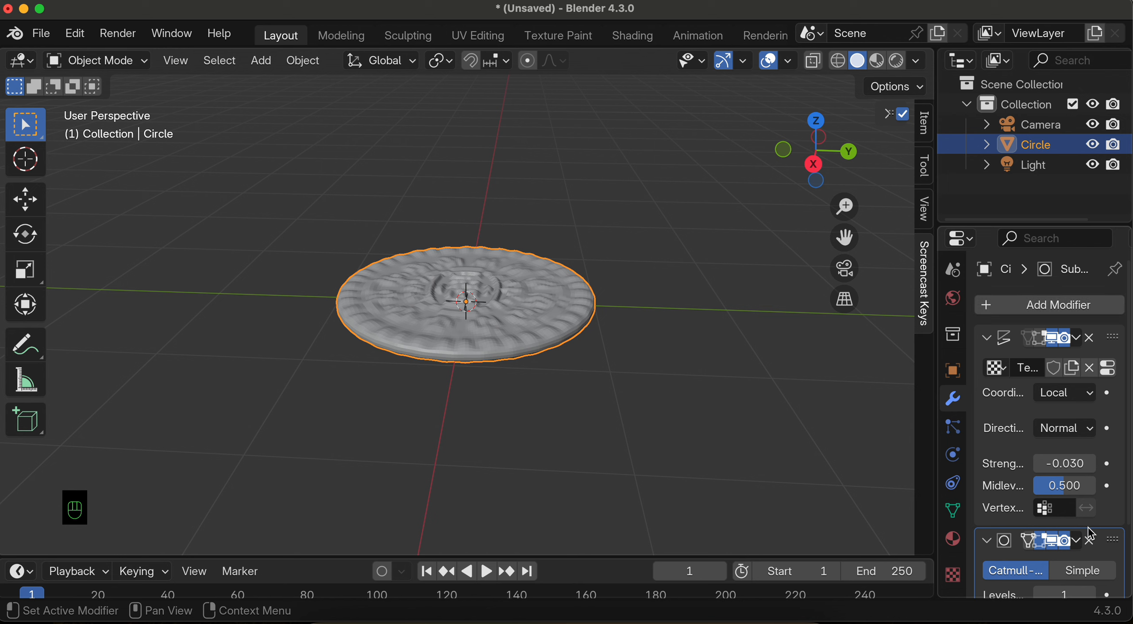
pyautogui.moveTo(1110, 533); pyautogui.dragTo(1097, 362)
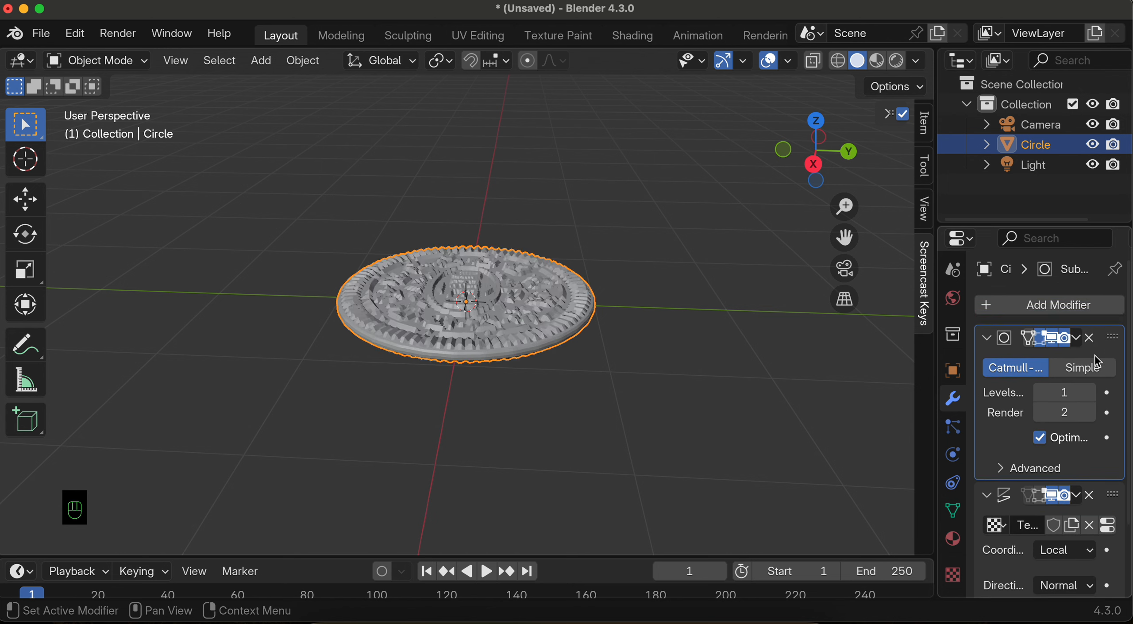
pyautogui.click(1092, 392)
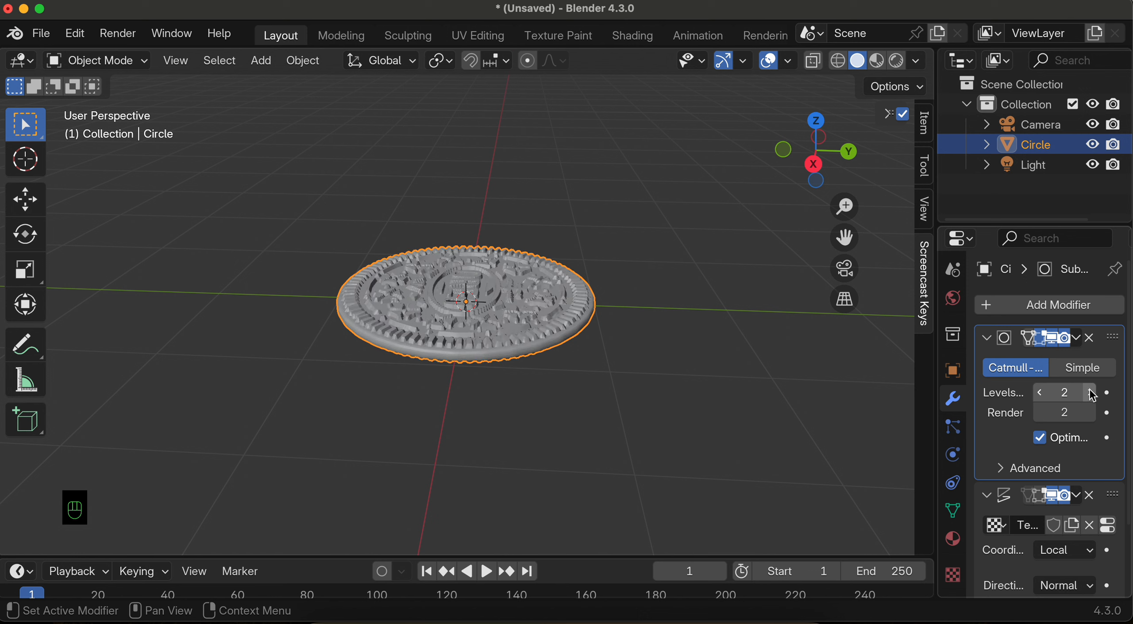
# Add a Smooth modifier after Displace on the wafer and set its Repeat to 4.
pyautogui.click(1009, 304)
pyautogui.write('smop')
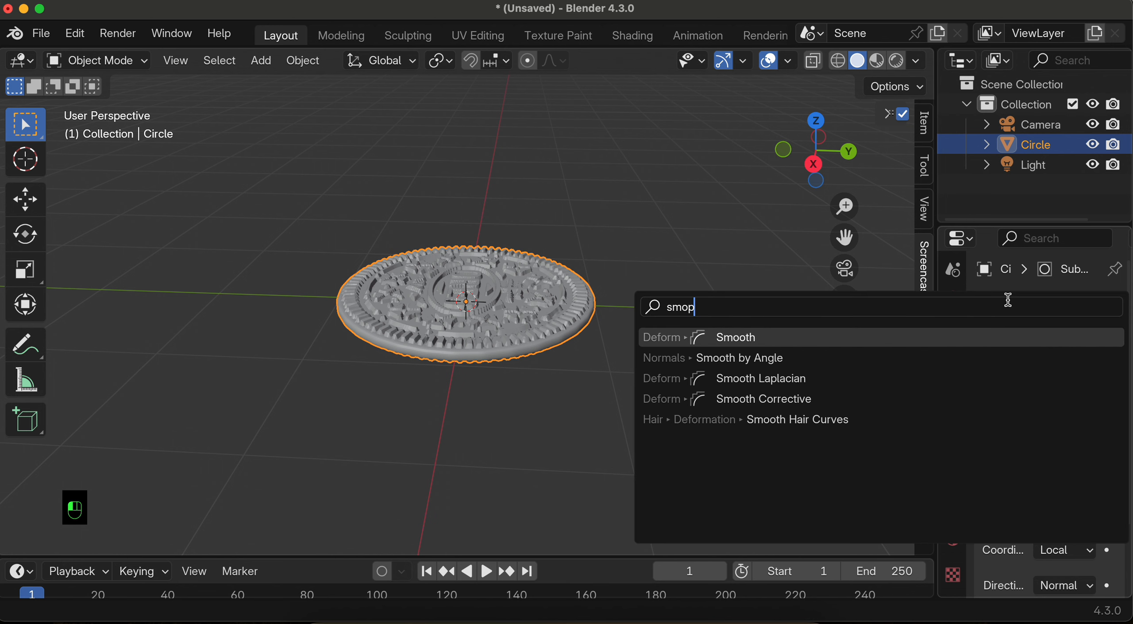
pyautogui.press('Return')
pyautogui.scroll(-5, 1043, 390)
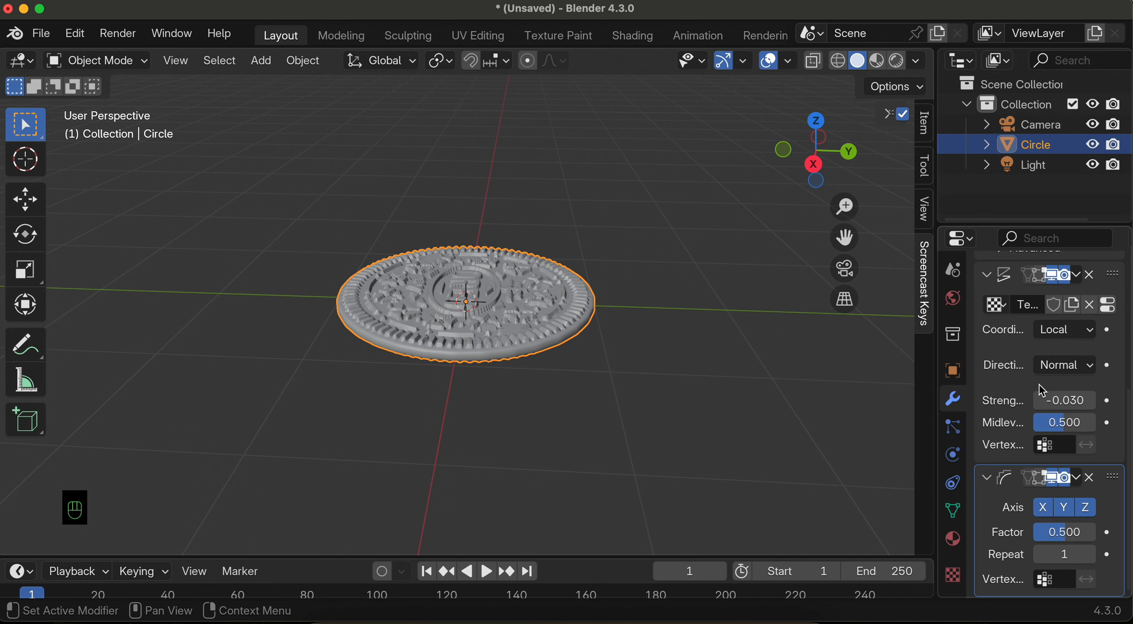
pyautogui.click(1090, 554)
pyautogui.click(1090, 553)
pyautogui.click(1090, 554)
# Raise the wafer along Z, then duplicate it and lower the copy to leave a gap for the filling.
pyautogui.moveTo(553, 398); pyautogui.dragTo(553, 354, button='middle')
pyautogui.click(25, 199)
pyautogui.moveTo(465, 222); pyautogui.dragTo(465, 163)
pyautogui.hotkey('shift', 'd')
pyautogui.moveTo(469, 208); pyautogui.dragTo(472, 255)
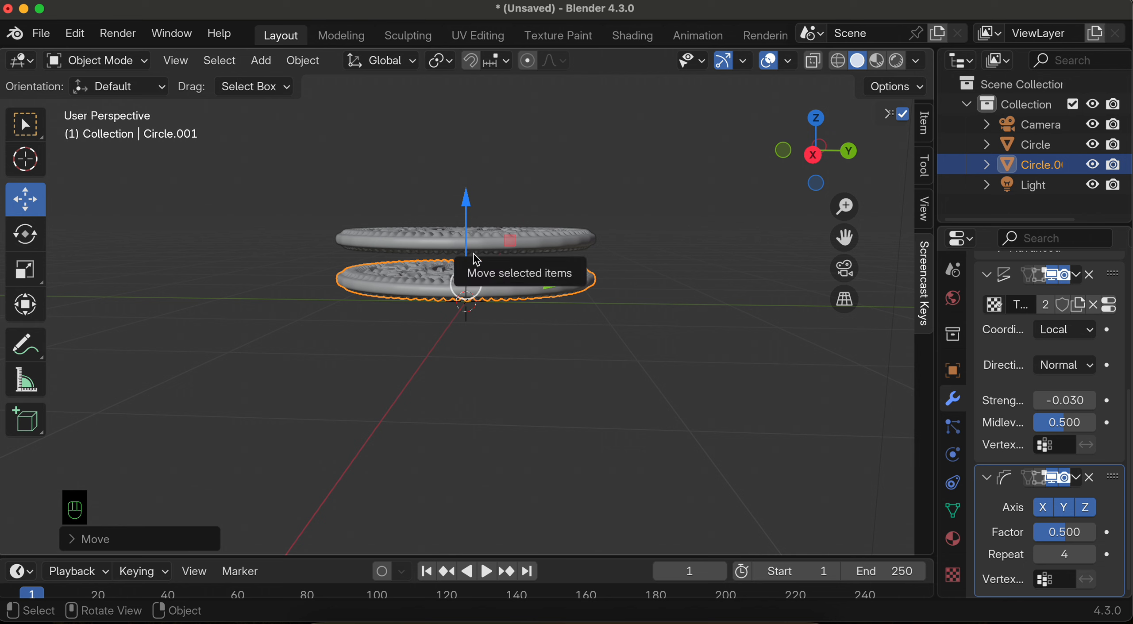
# Add a cylinder for the cream filling and flatten its mesh along Z into a thin disc.
pyautogui.click(262, 61)
pyautogui.moveTo(290, 84)
pyautogui.click(447, 184)
pyautogui.press('Tab')
pyautogui.press('s')
pyautogui.press('z')
pyautogui.click(494, 296)
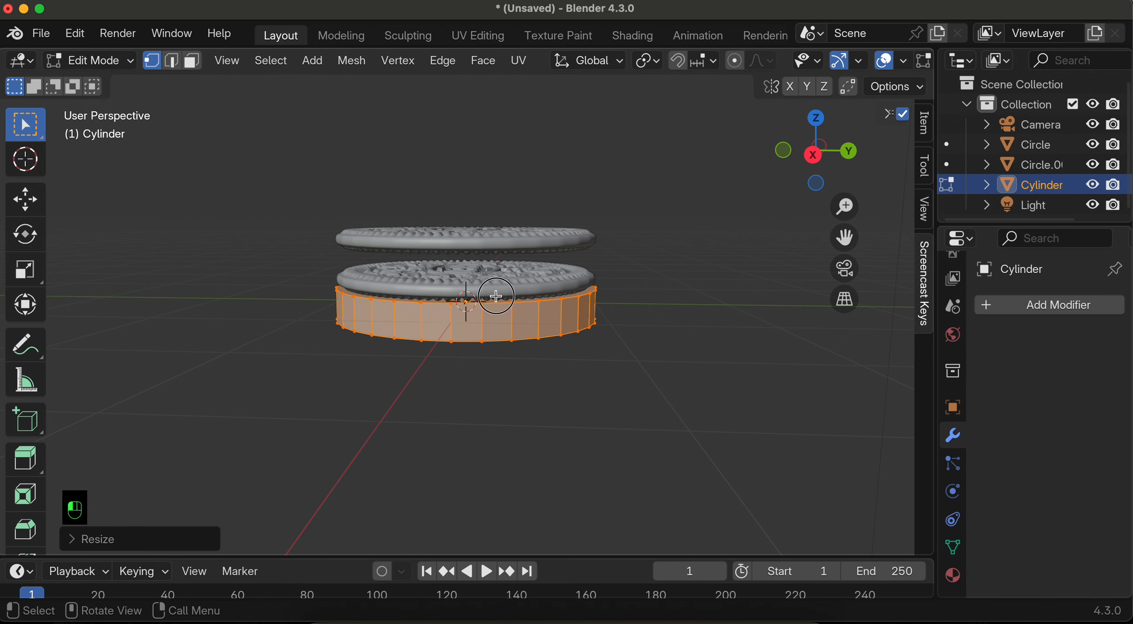
# Move the cylinder's mesh up between the two wafers and scale it to about 0.95 in X and Y only.
pyautogui.click(25, 199)
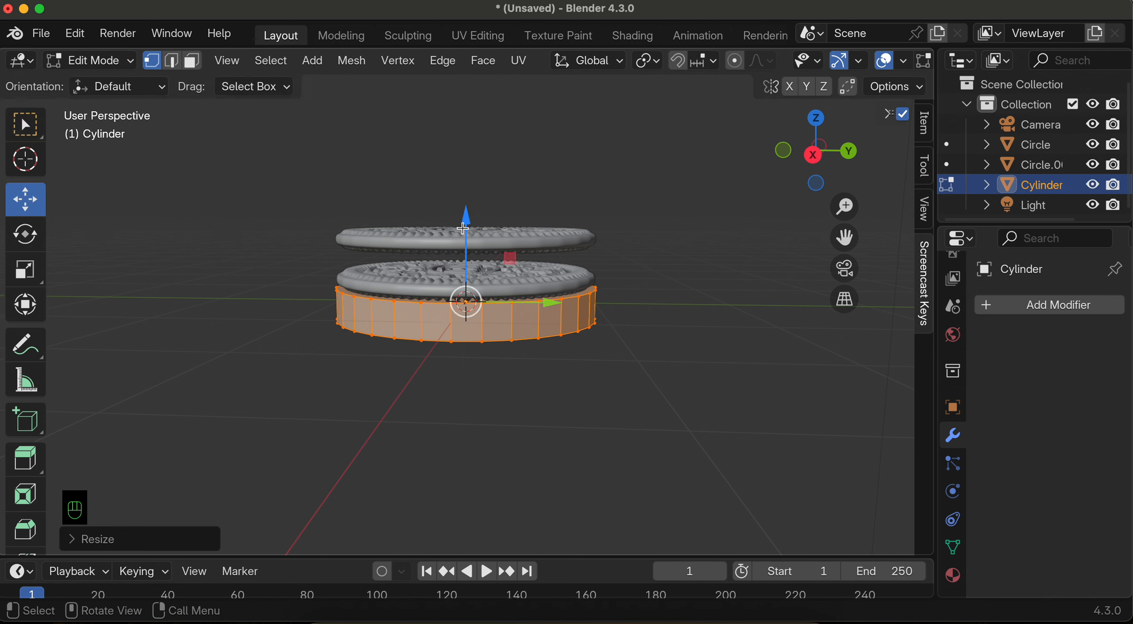
pyautogui.moveTo(467, 226); pyautogui.dragTo(462, 180)
pyautogui.scroll(-5, 515, 247)
pyautogui.scroll(5, 515, 247)
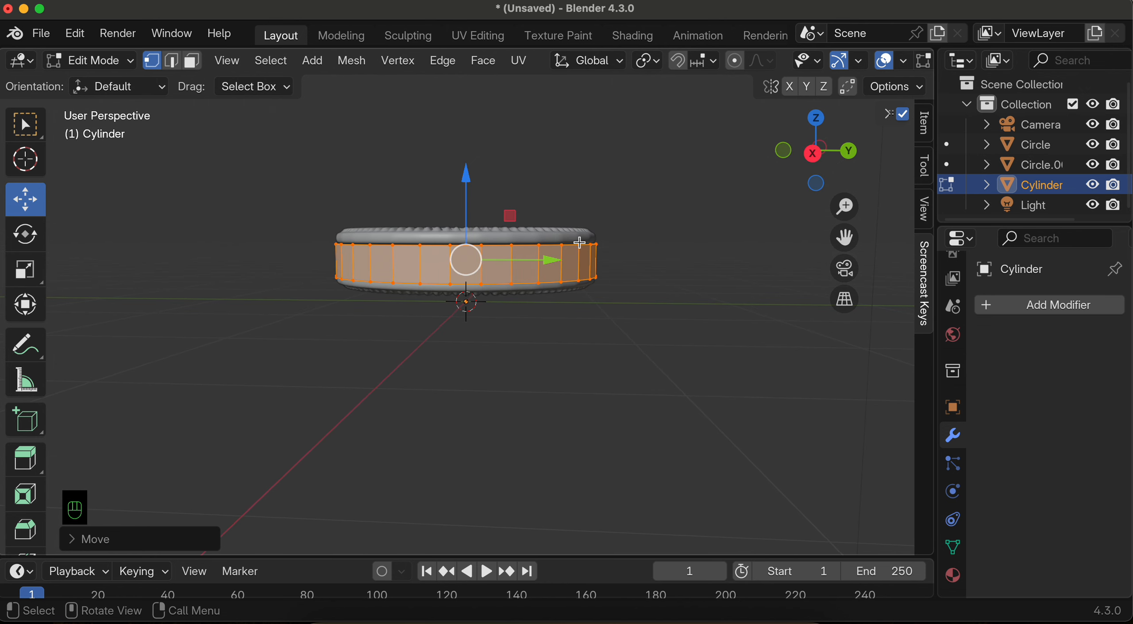
pyautogui.press('s')
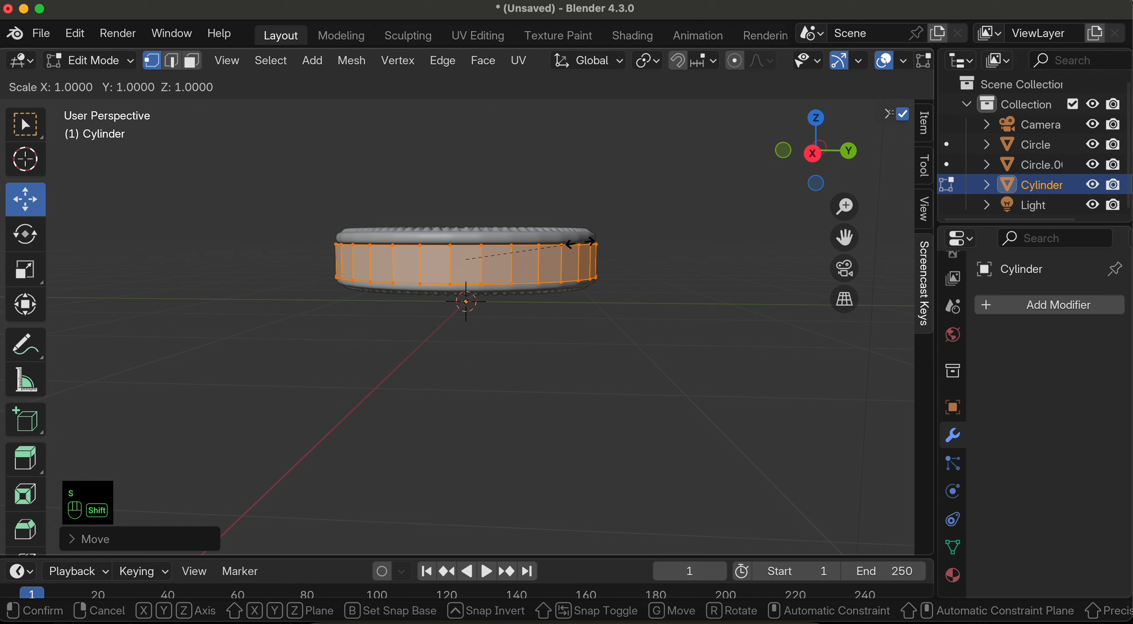
pyautogui.hotkey('shift', 'z')
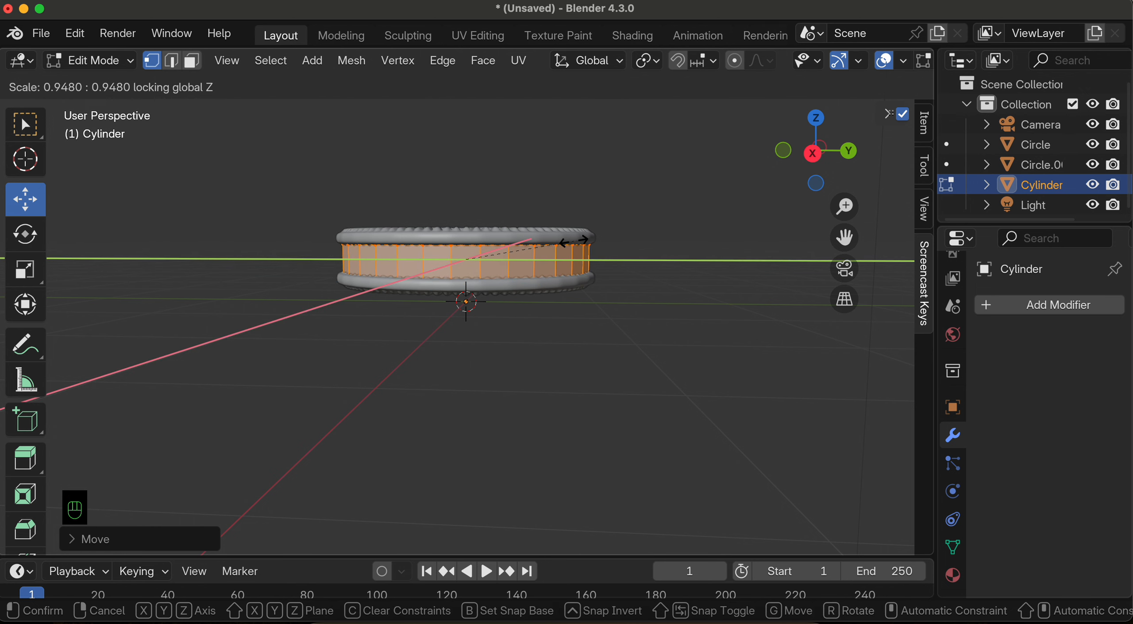
pyautogui.click(575, 242)
# With both wafers temporarily hidden, bevel the top and bottom rim edges of the filling cylinder.
pyautogui.click(1092, 144)
pyautogui.click(1092, 164)
pyautogui.press('2')
pyautogui.hotkey('ctrl', 'b')
pyautogui.click(401, 267)
pyautogui.scroll(-5, 400, 267)
pyautogui.scroll(10, 401, 267)
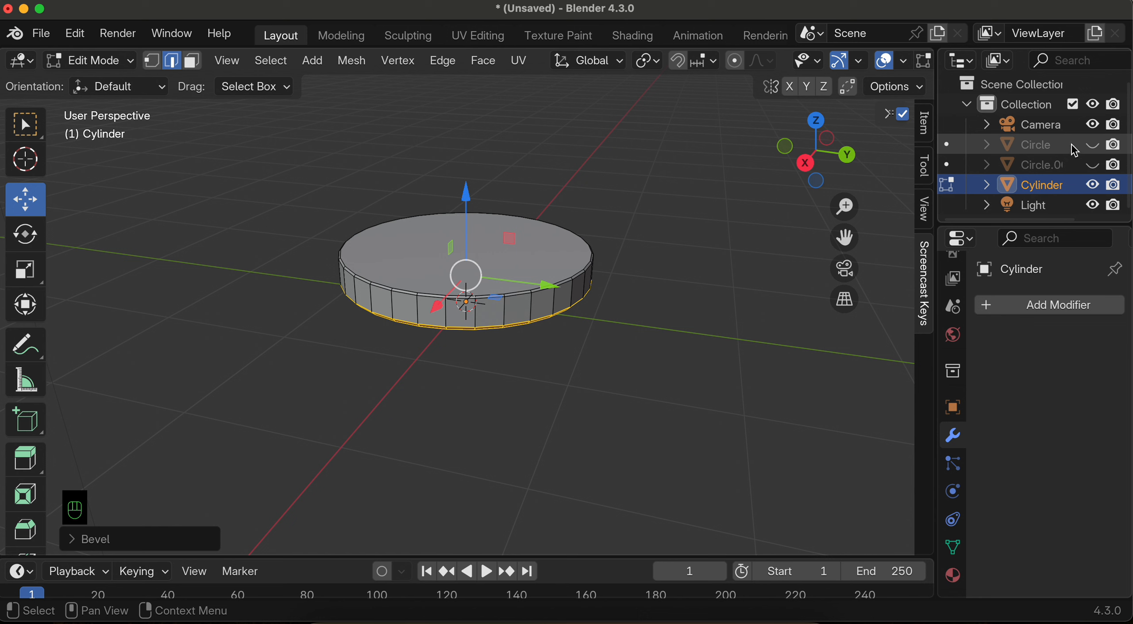
pyautogui.click(1092, 144)
pyautogui.click(1091, 166)
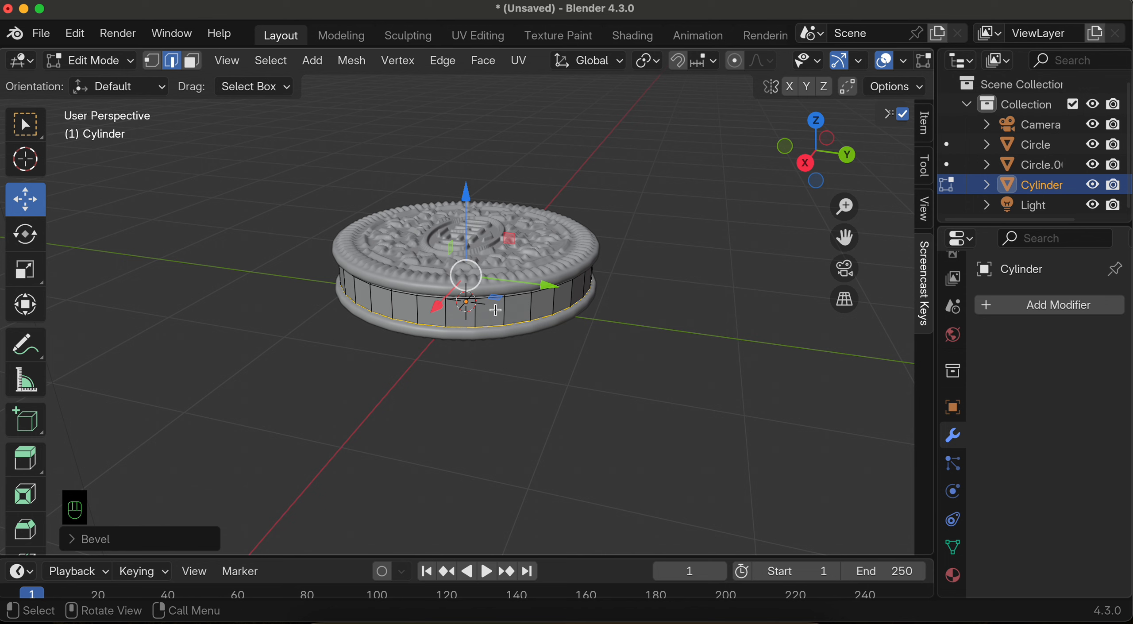
# Add a Subdivision Surface modifier to the filling cylinder and shade it smooth in Object Mode.
pyautogui.click(1055, 307)
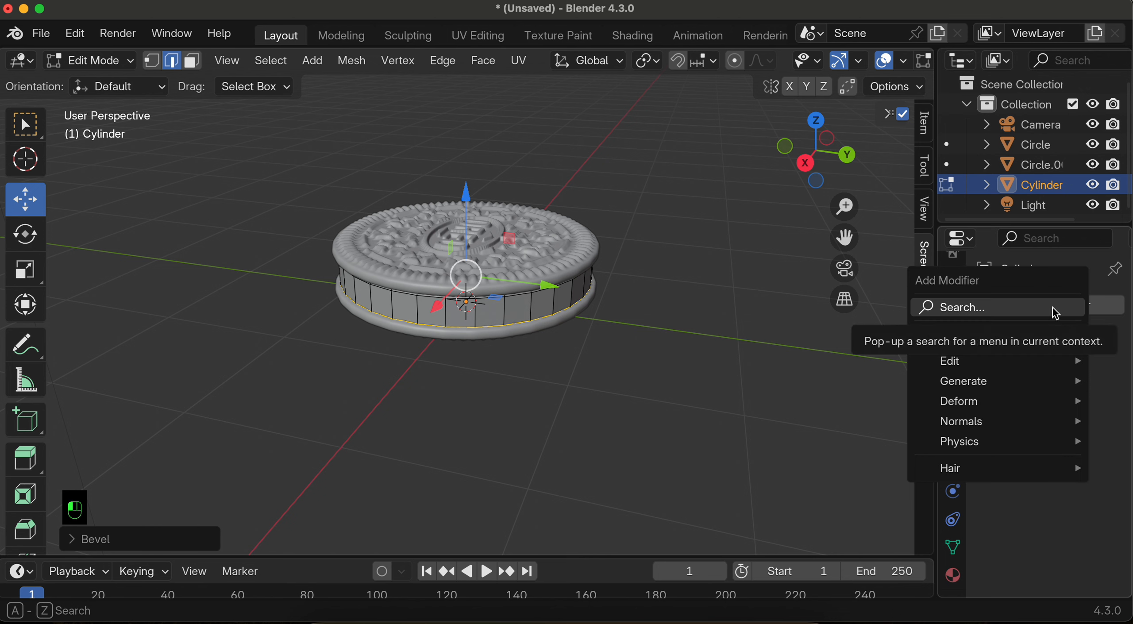
pyautogui.write('su')
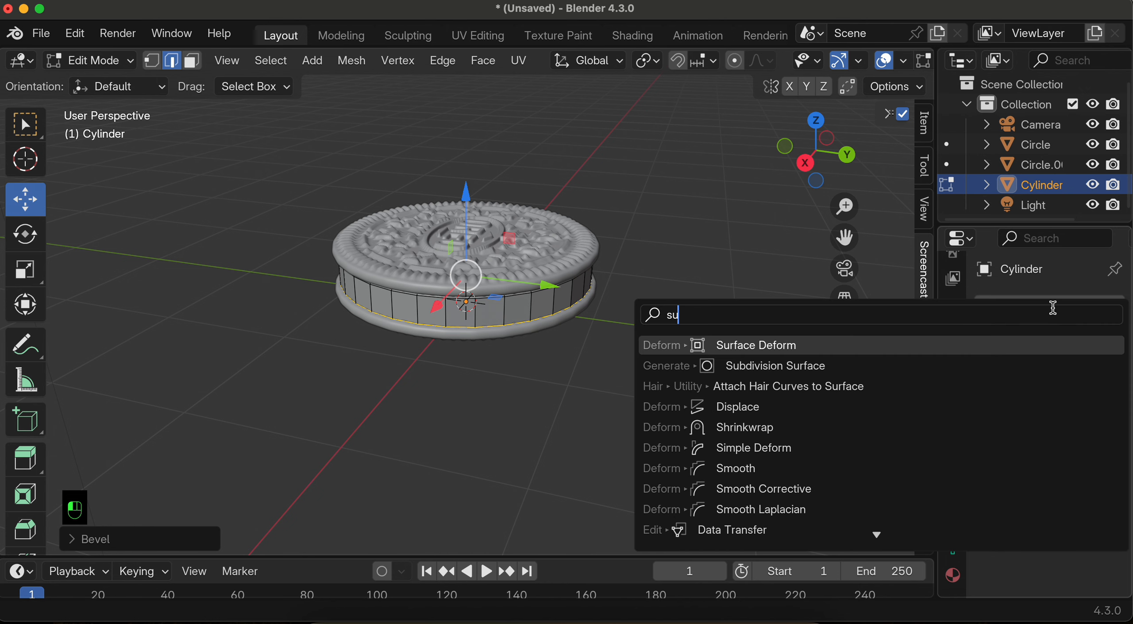
pyautogui.press('Down')
pyautogui.press('Return')
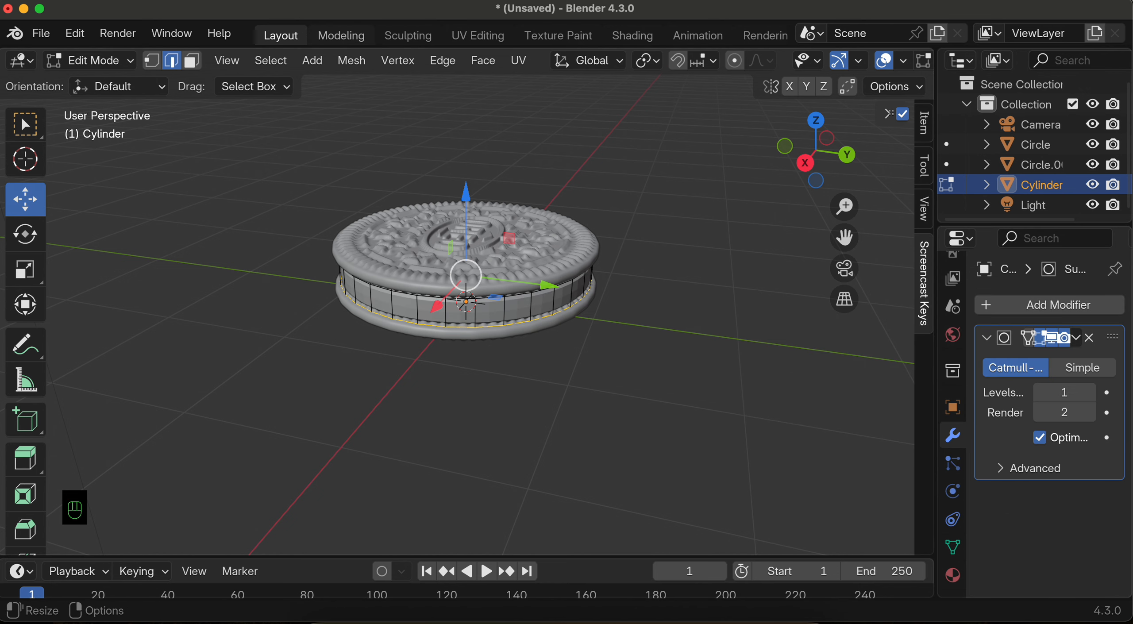
pyautogui.click(97, 60)
pyautogui.click(106, 81)
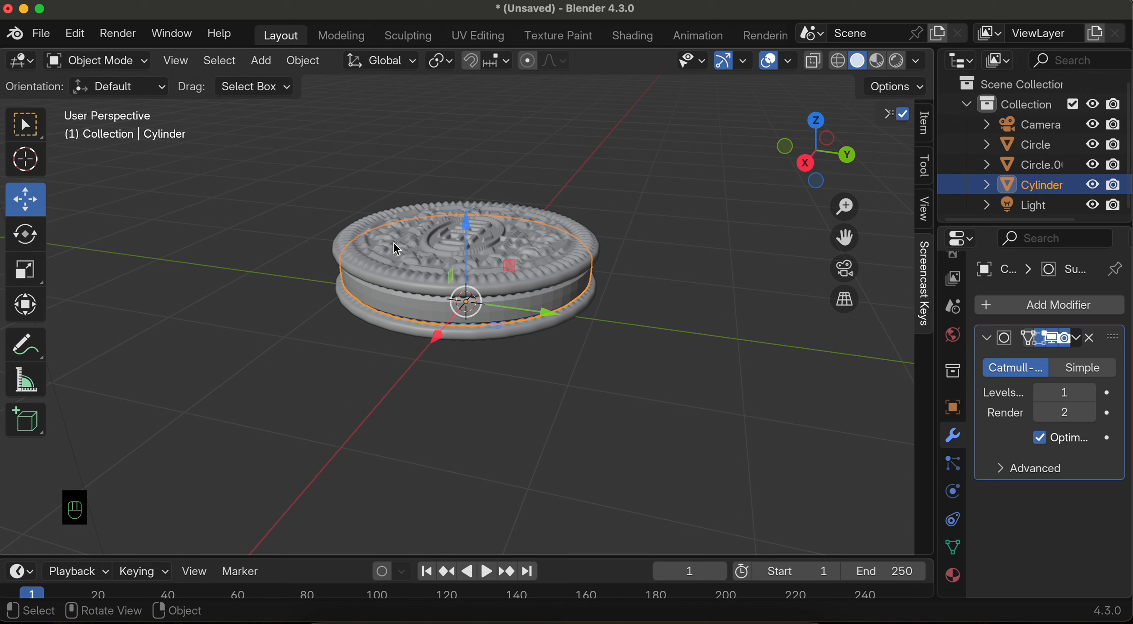
pyautogui.rightClick(411, 298)
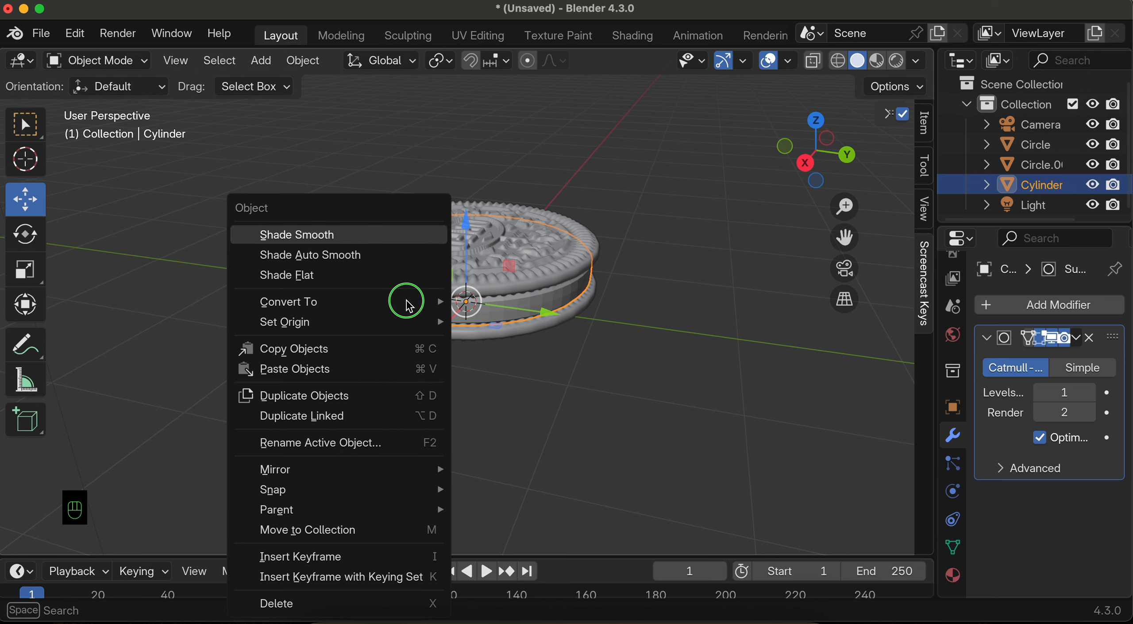
pyautogui.click(323, 239)
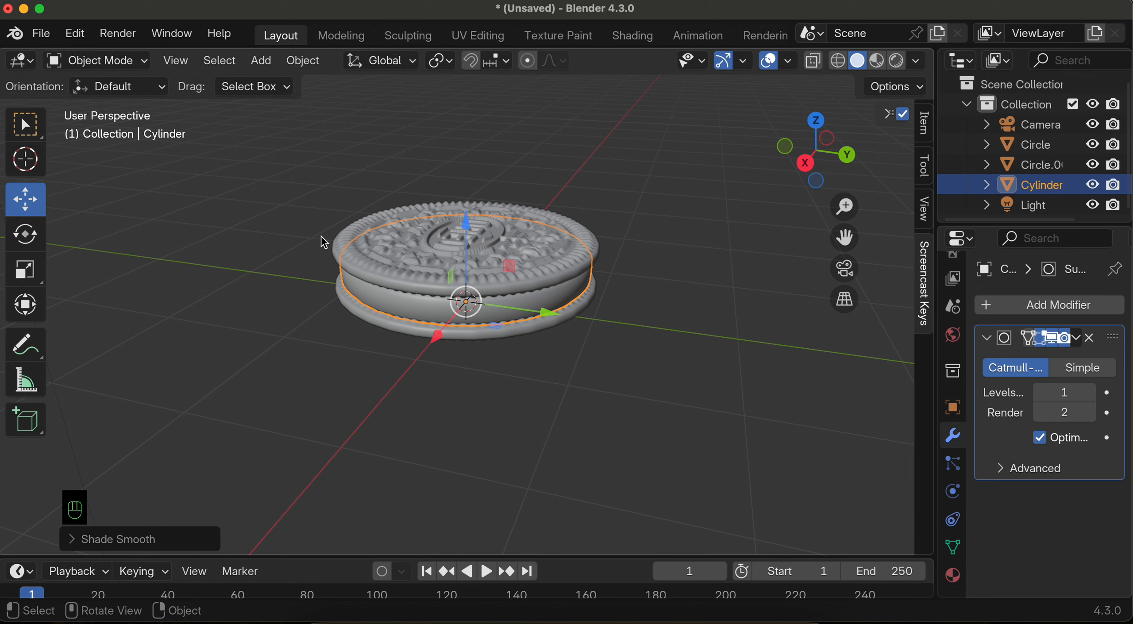
# Select both wafers together with the filling and rotate the whole cookie 90 degrees about the X axis.
pyautogui.keyDown('shift'); pyautogui.click(1041, 152); pyautogui.keyUp('shift')
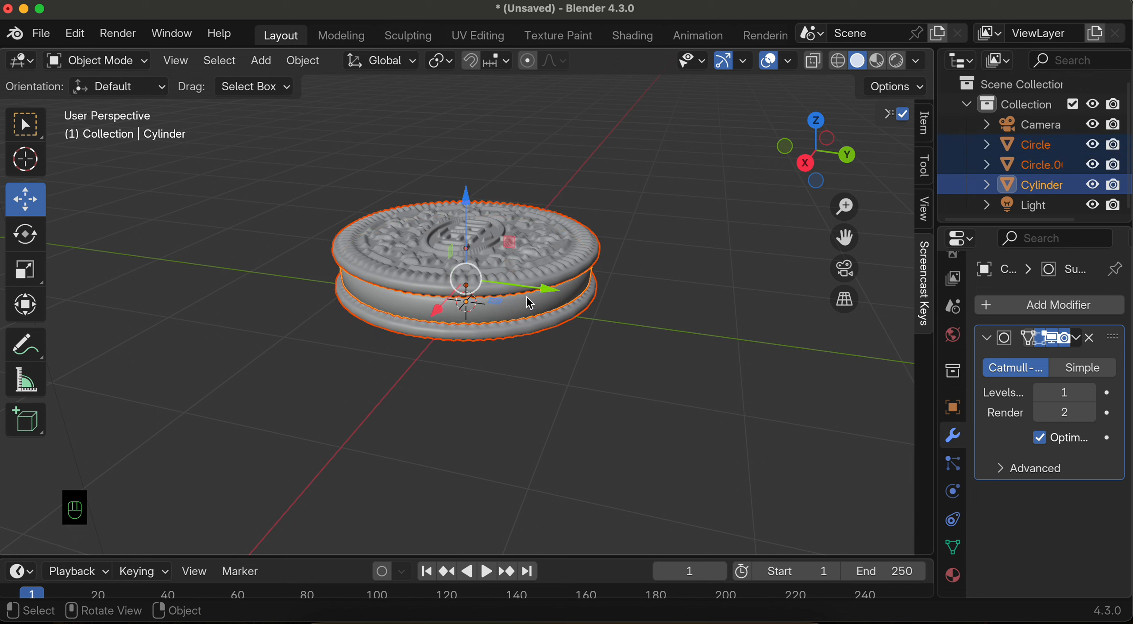
pyautogui.press('r')
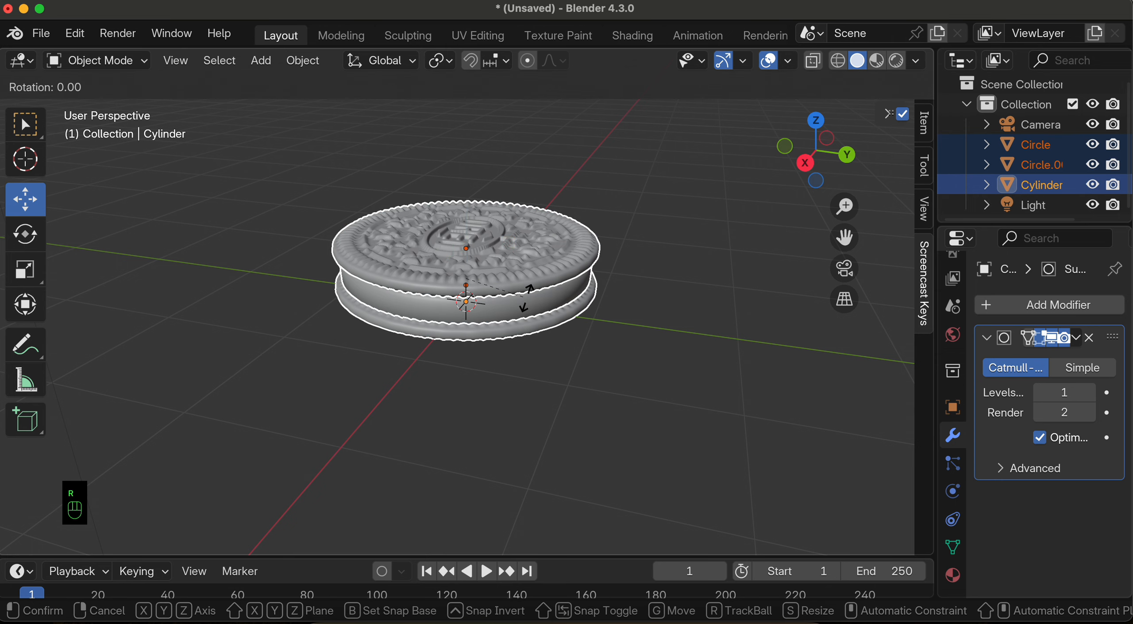
pyautogui.press('x')
pyautogui.press('KP_9')
pyautogui.press('KP_0')
pyautogui.press('Return')
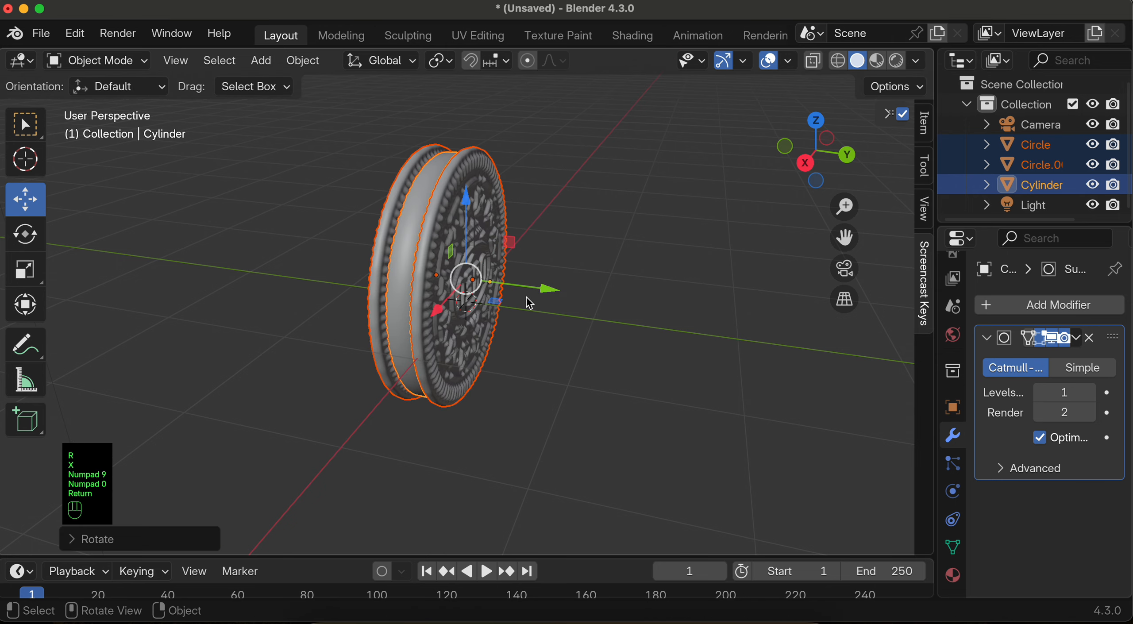
pyautogui.moveTo(526, 298); pyautogui.dragTo(530, 303, button='middle')
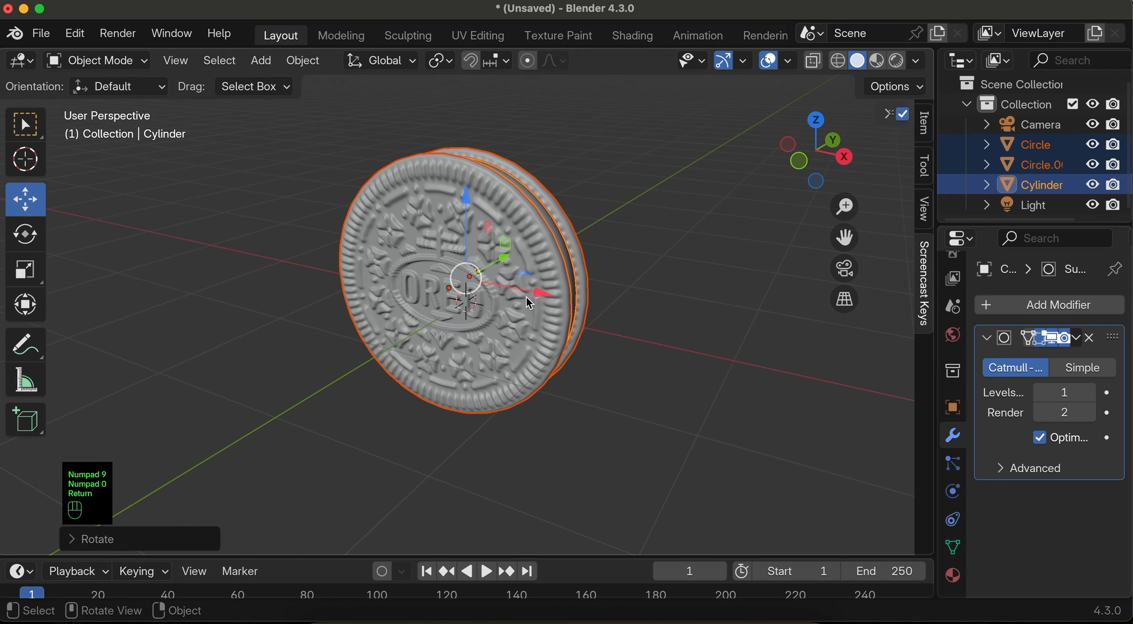
# Create a new material for the front wafer in the Shading workspace and set its base color to salmon orange, hex E79575.
pyautogui.click(627, 43)
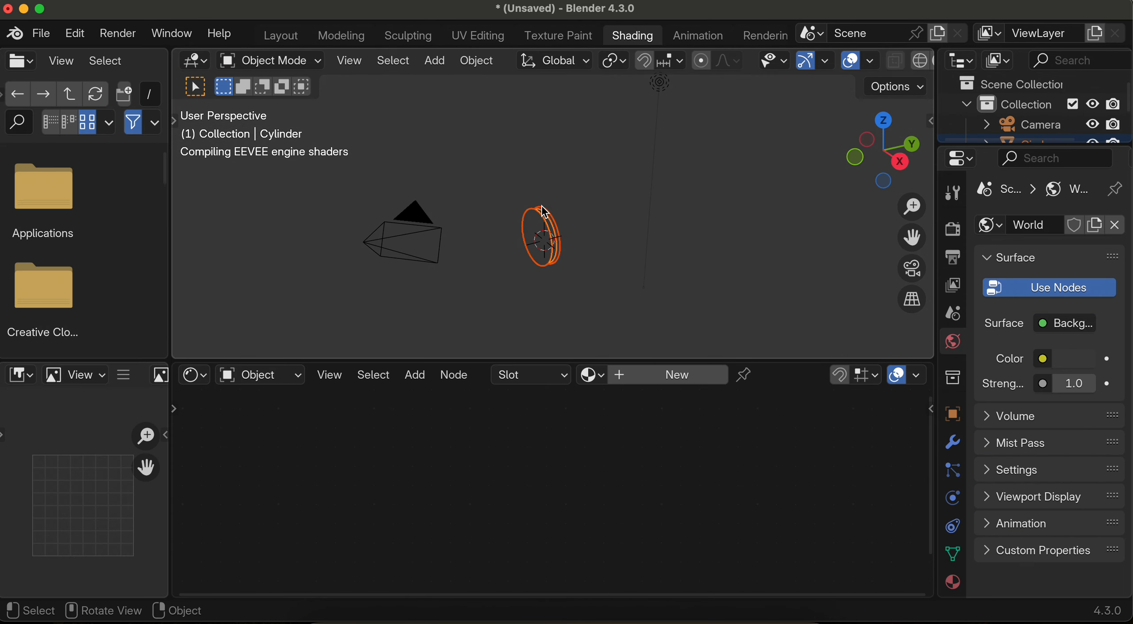
pyautogui.click(524, 249)
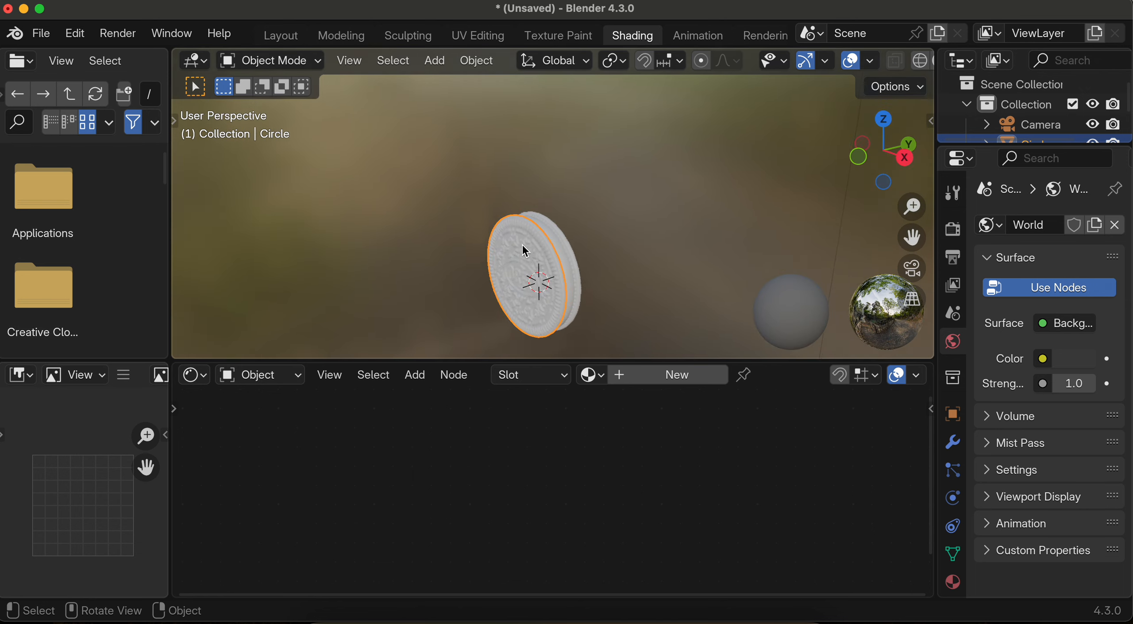
pyautogui.click(641, 376)
pyautogui.scroll(5, 601, 443)
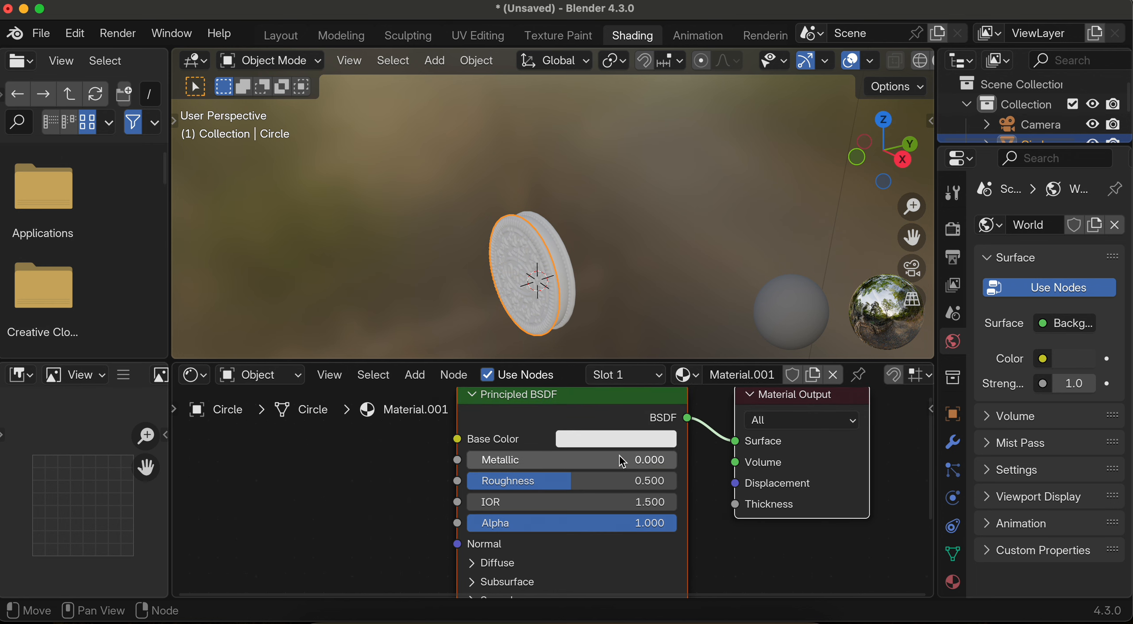
pyautogui.click(602, 439)
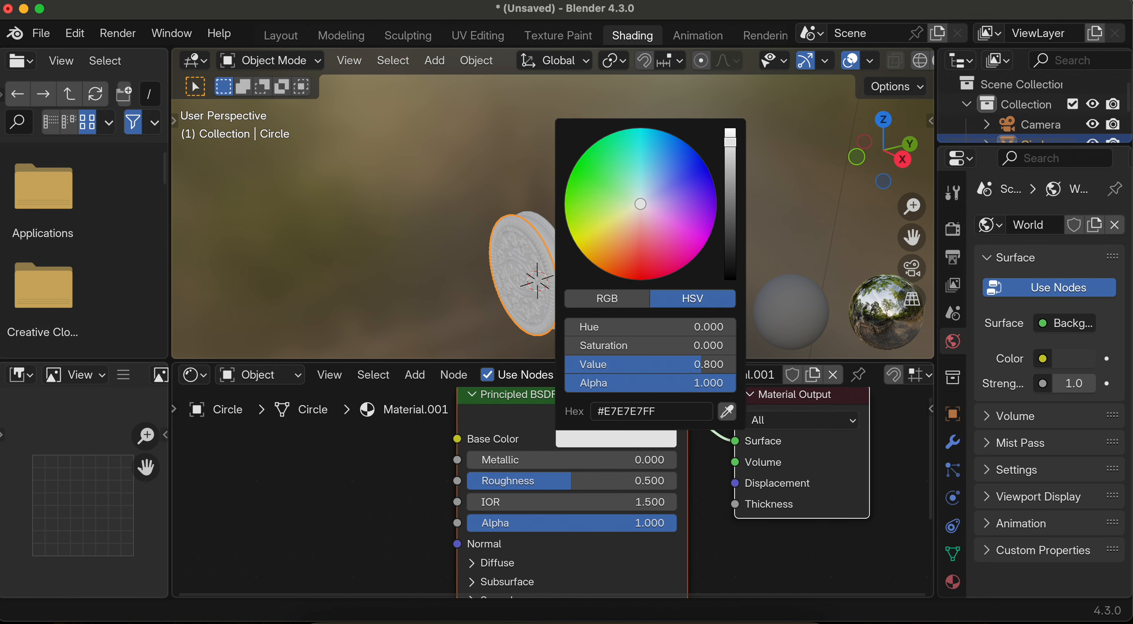
pyautogui.moveTo(641, 202); pyautogui.dragTo(629, 239)
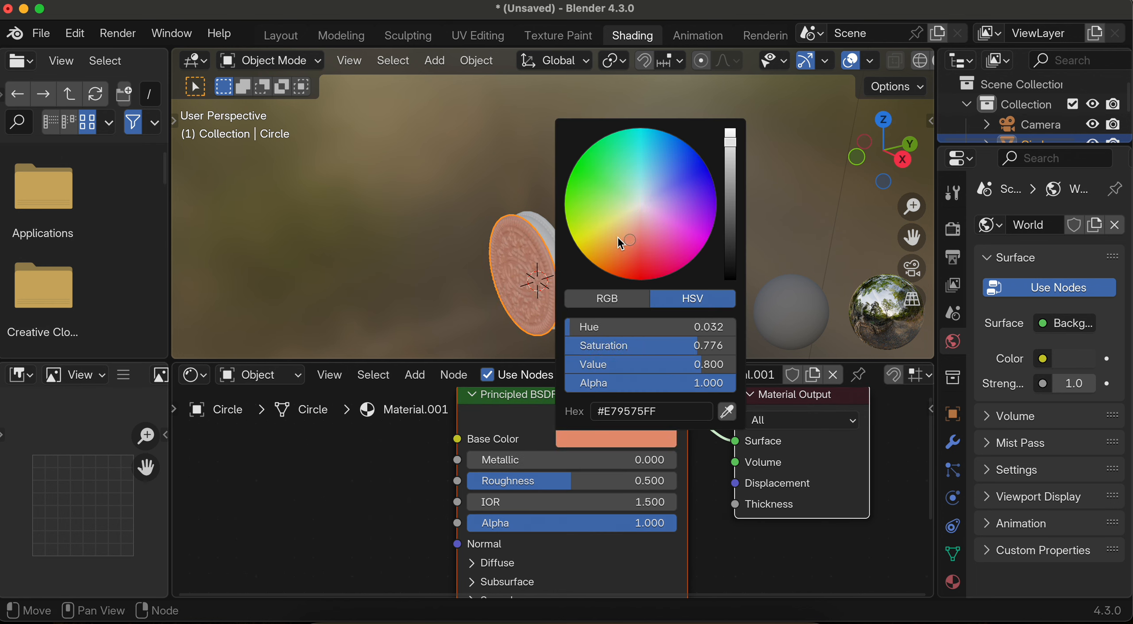
# Rename the front wafer's material to Circle.
pyautogui.click(727, 375)
pyautogui.click(729, 376)
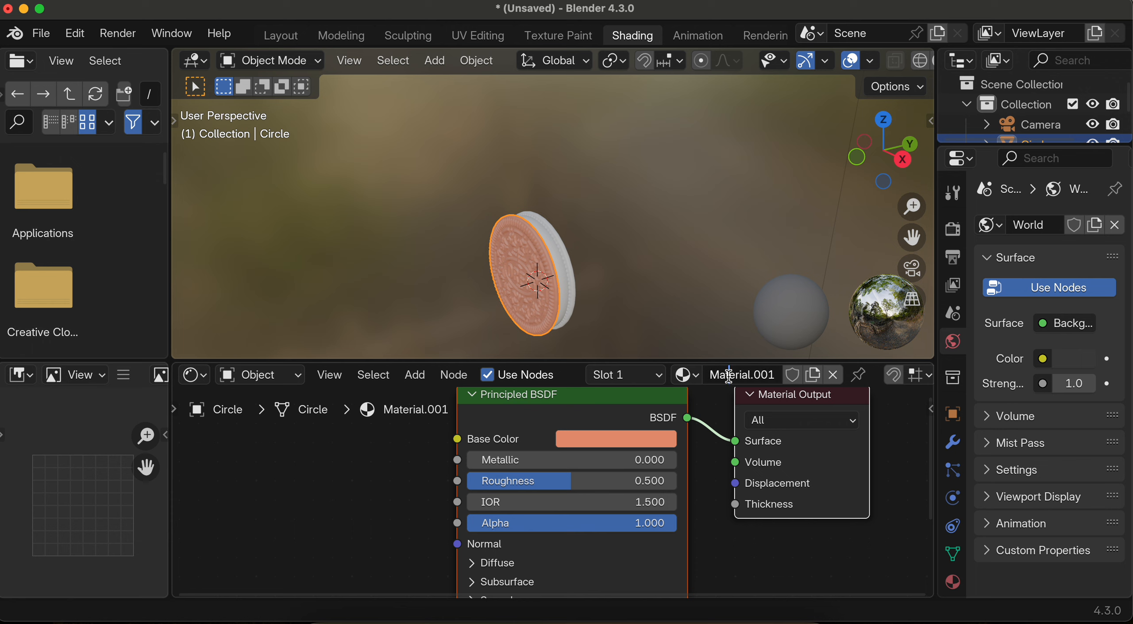
pyautogui.press('super+a')
pyautogui.write('Circle')
pyautogui.press('Return')
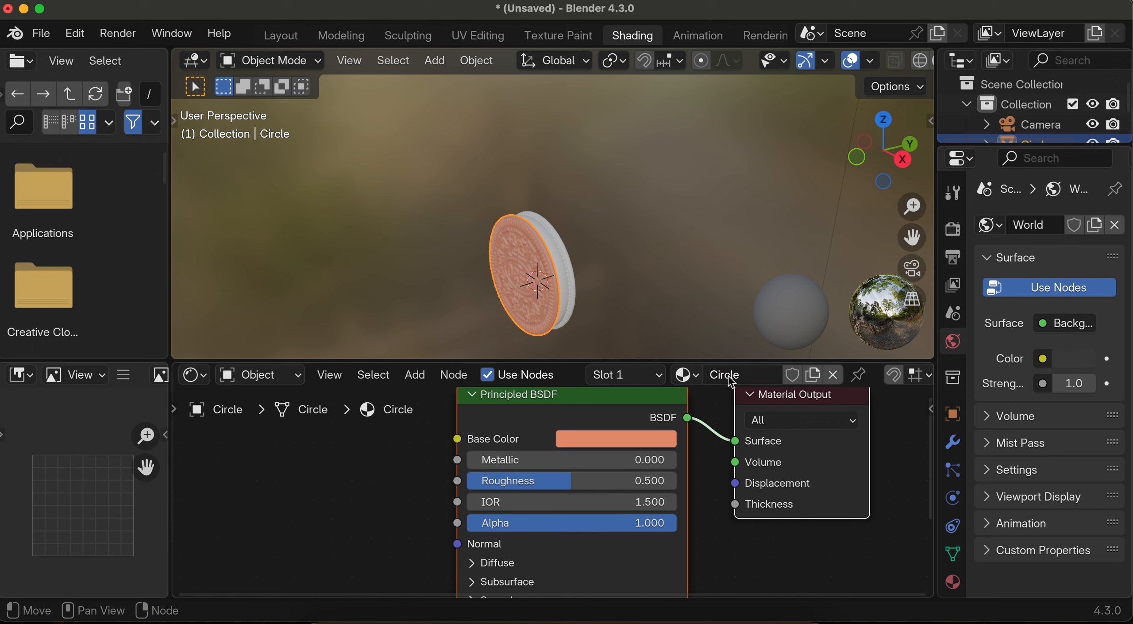